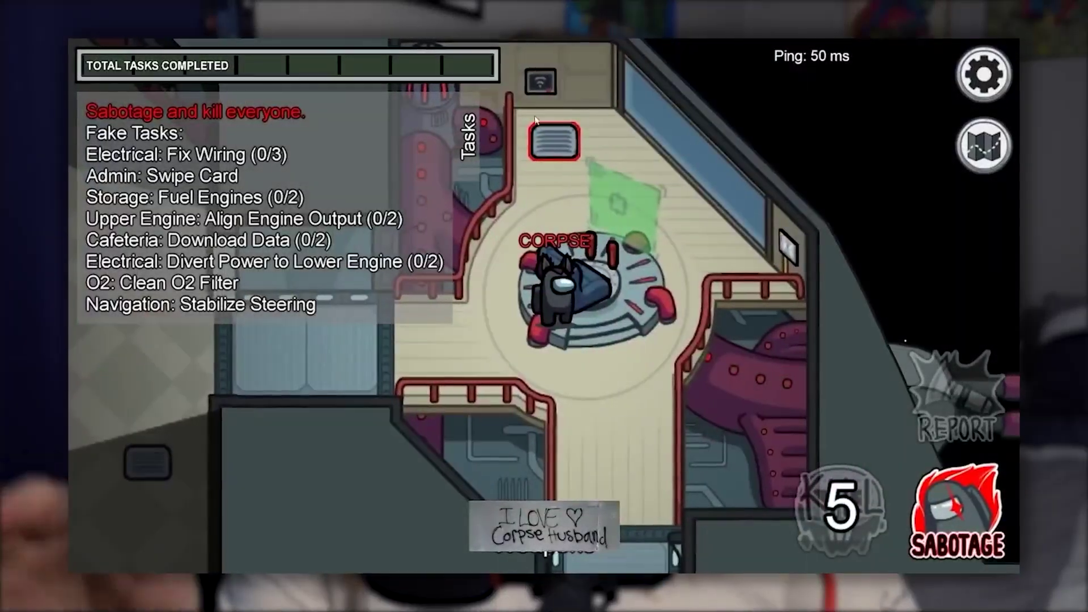
Bring up the How to Corpse Husband project in Premiere Pro, showing its Bin and timeline
click(468, 135)
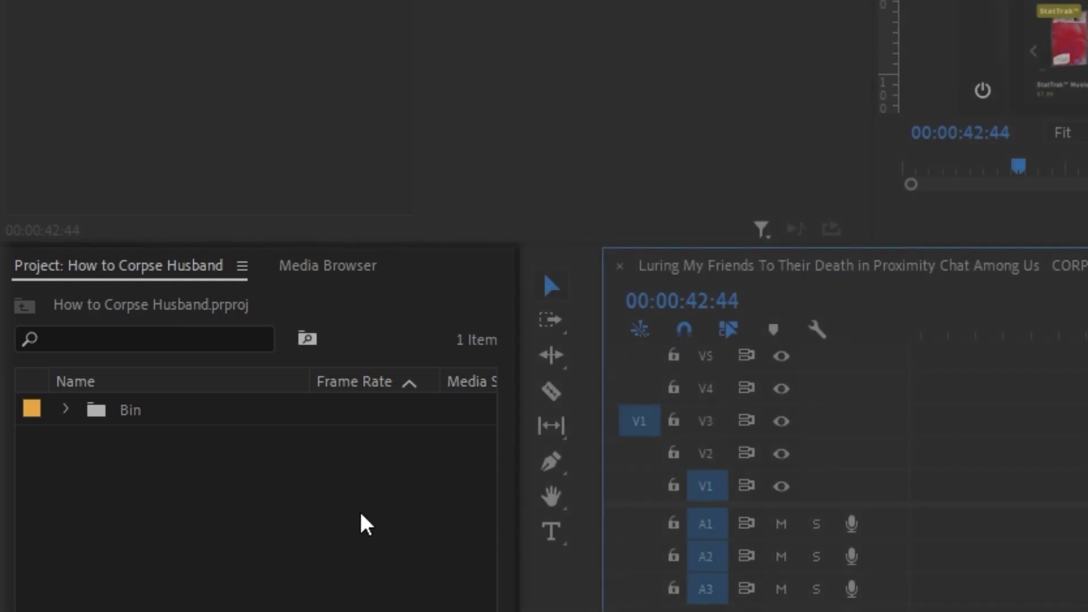
Create a 60 fps pure red (FF0000) color matte and name it Red Matte
right_click(360, 517)
mouse_move(593, 243)
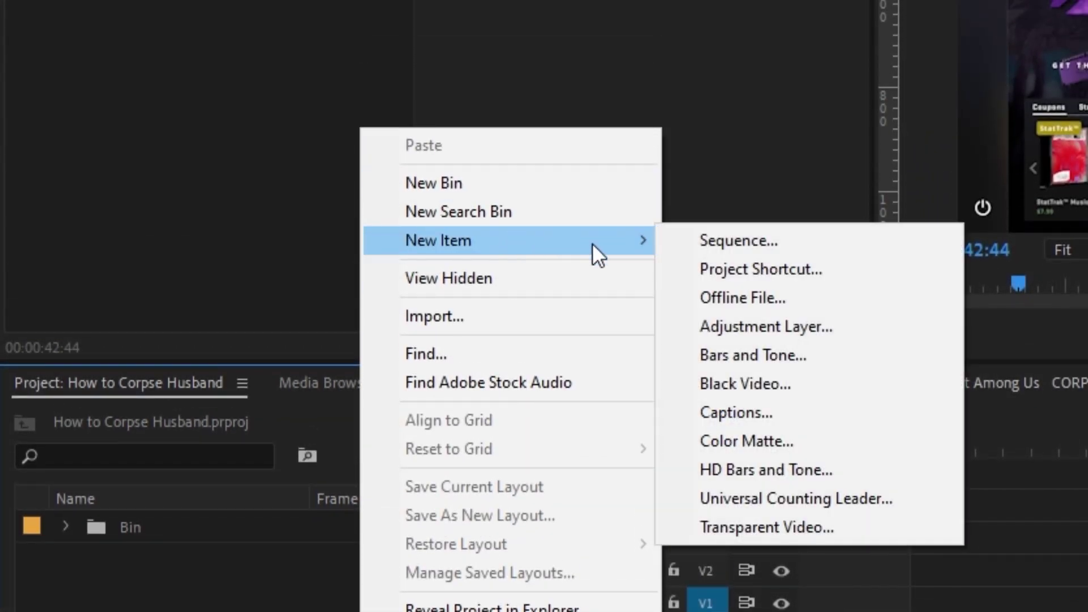
click(811, 442)
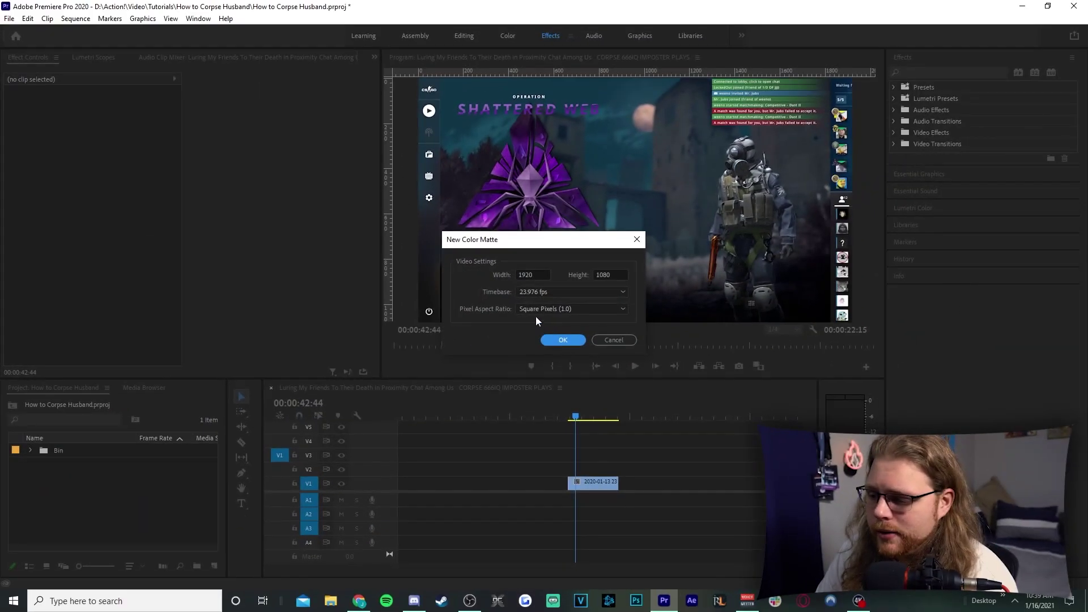
click(573, 429)
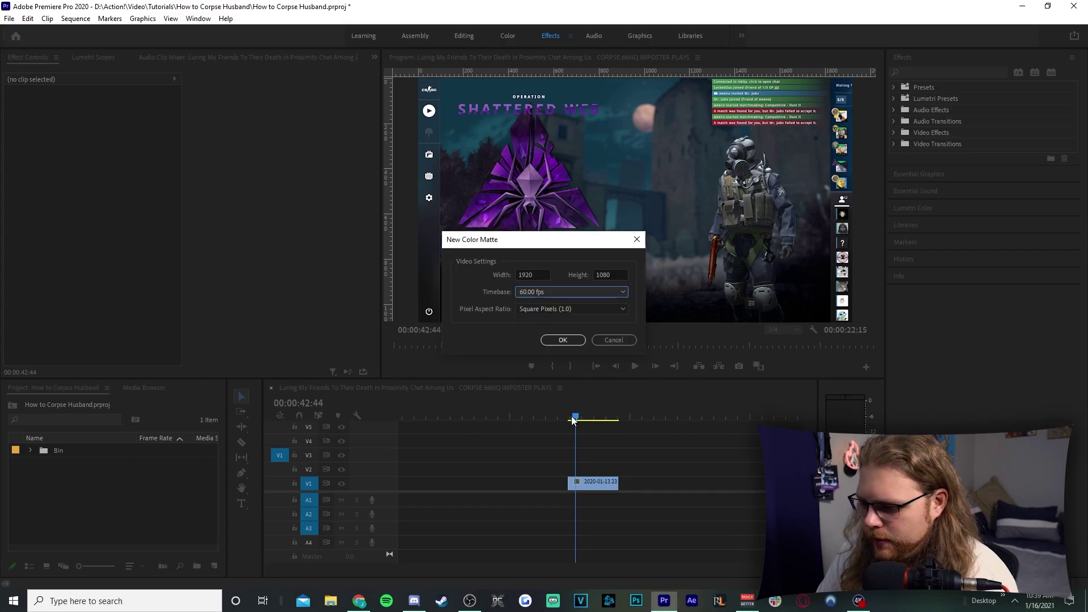
click(562, 340)
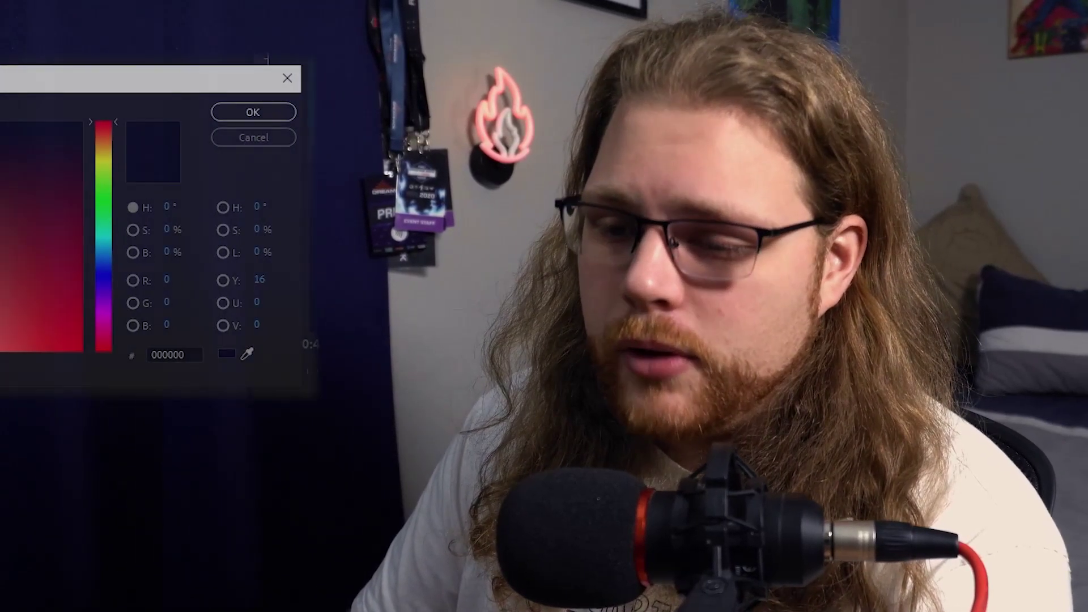
click(194, 311)
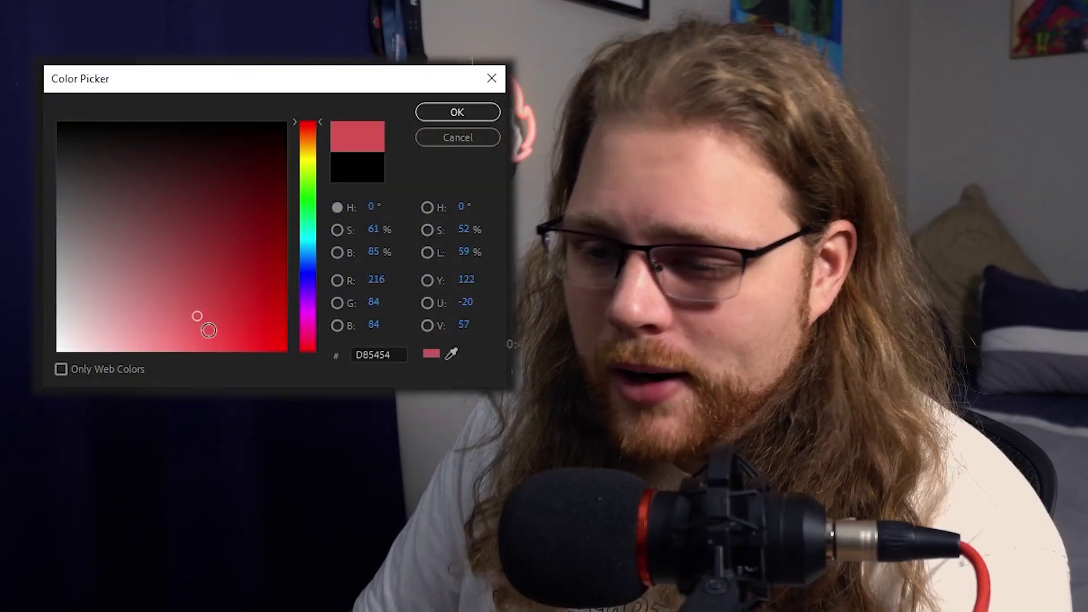
click(285, 350)
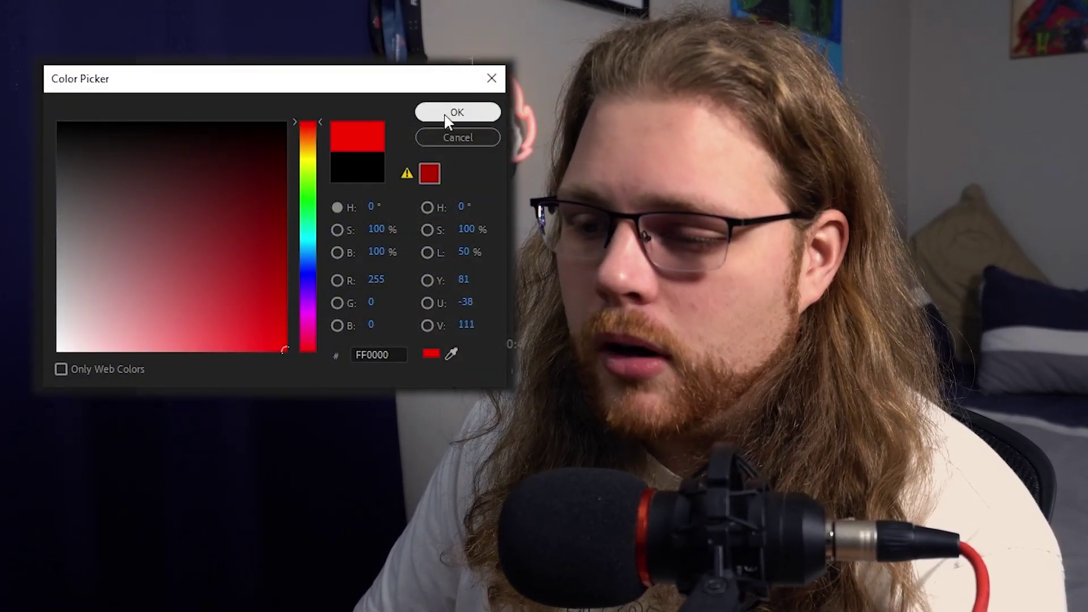
click(456, 113)
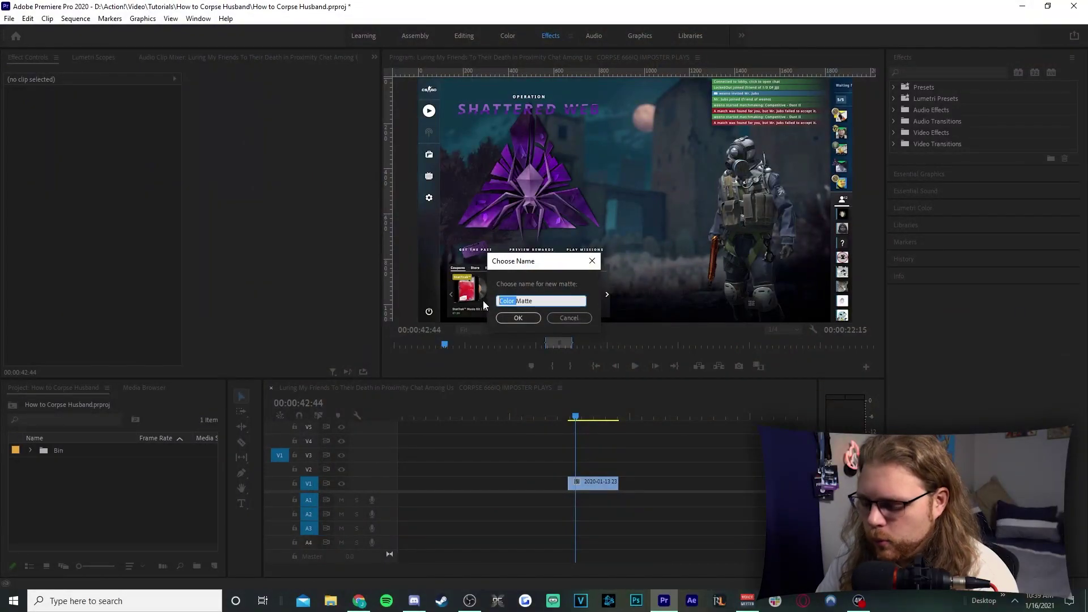
text(Red)
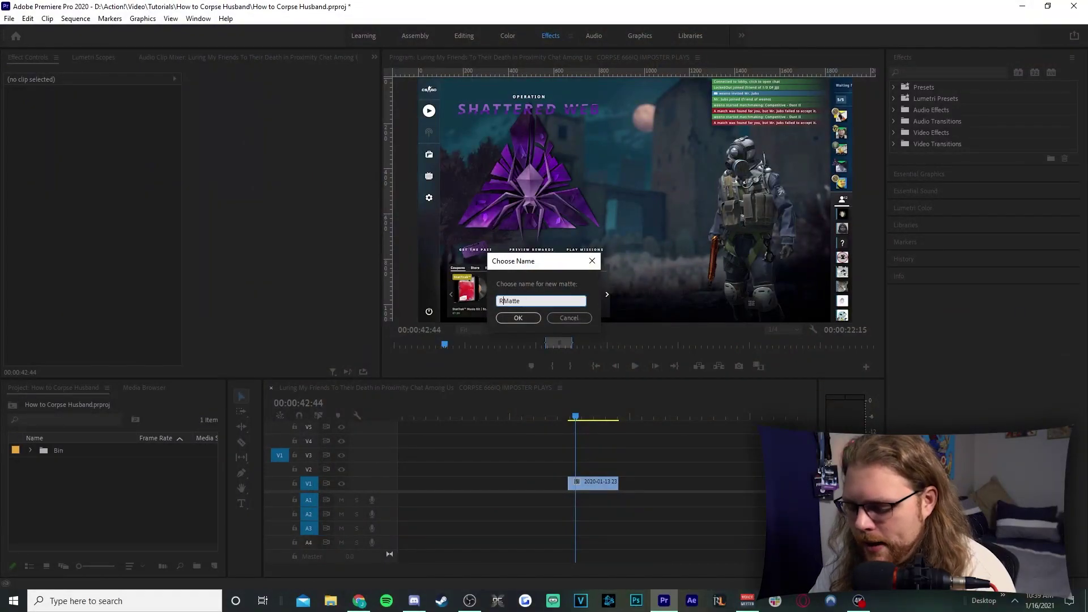
key(Return)
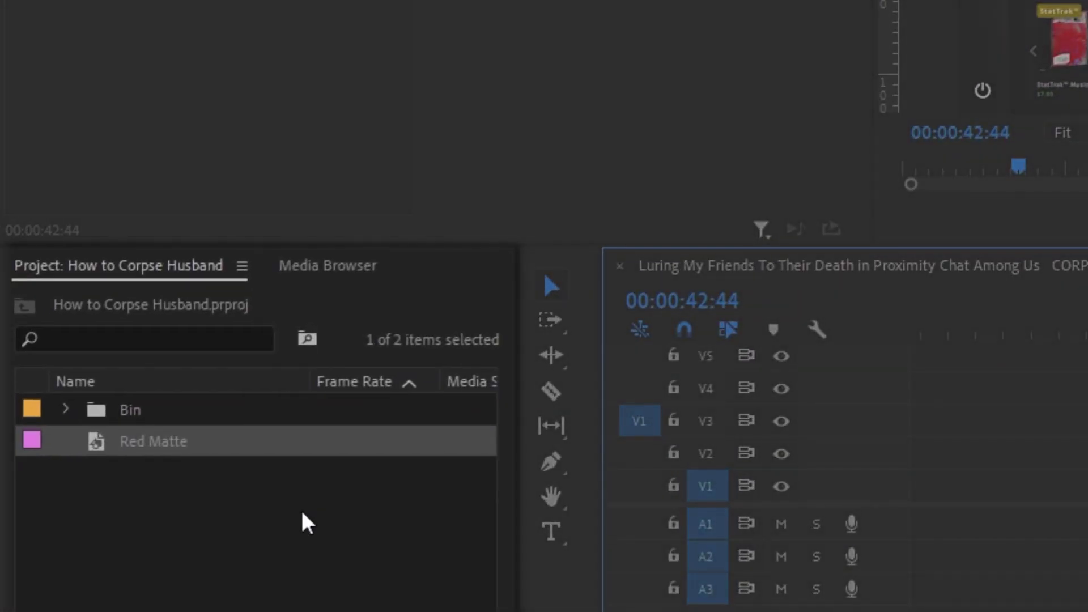
Create a new 60.00 fps Adjustment Layer in the project
right_click(136, 500)
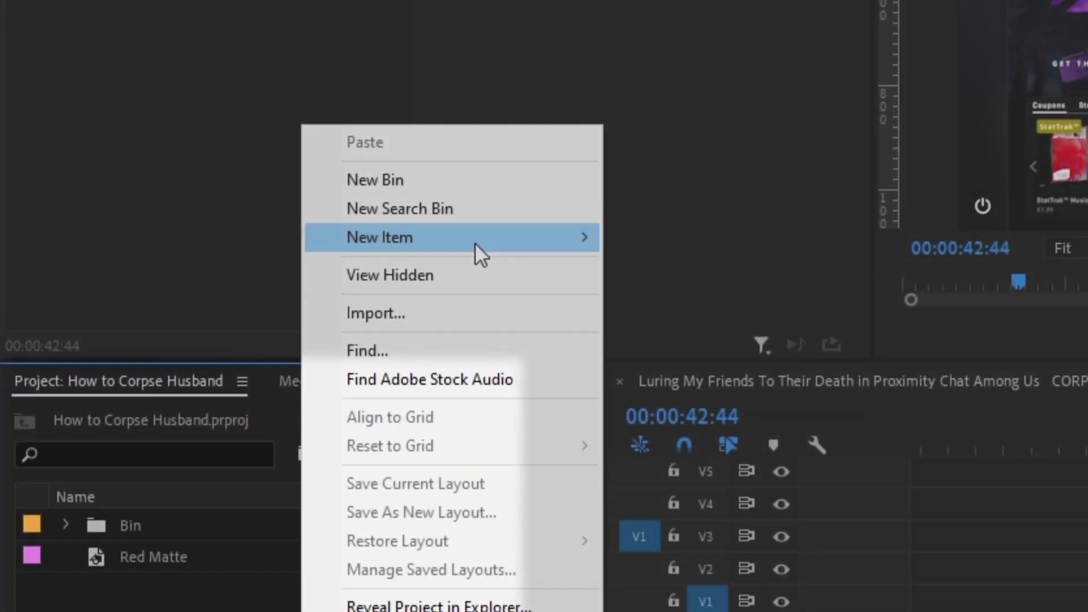
mouse_move(520, 237)
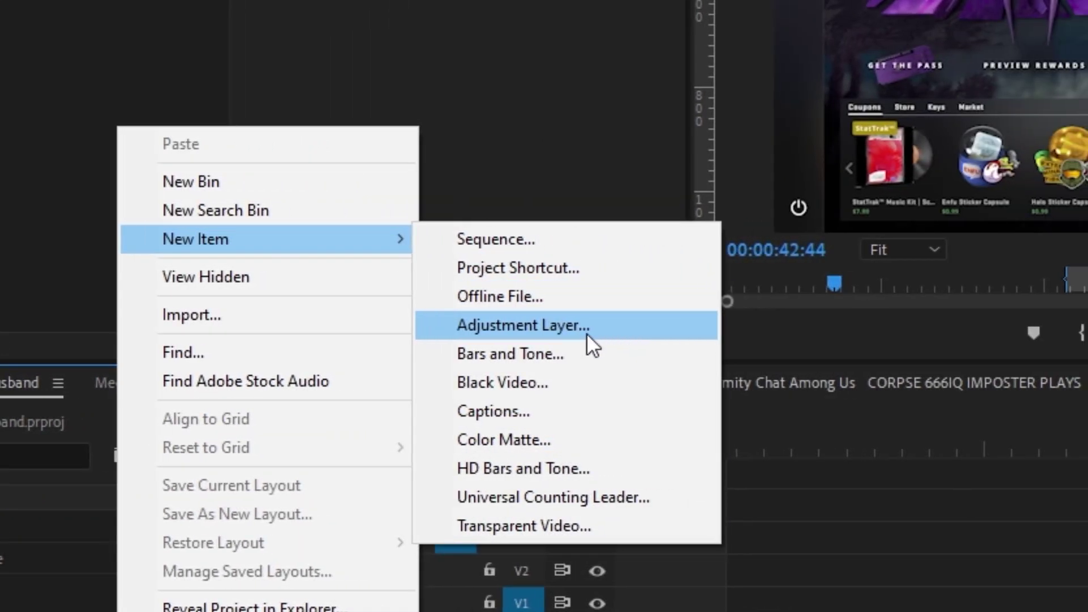
click(586, 331)
click(567, 292)
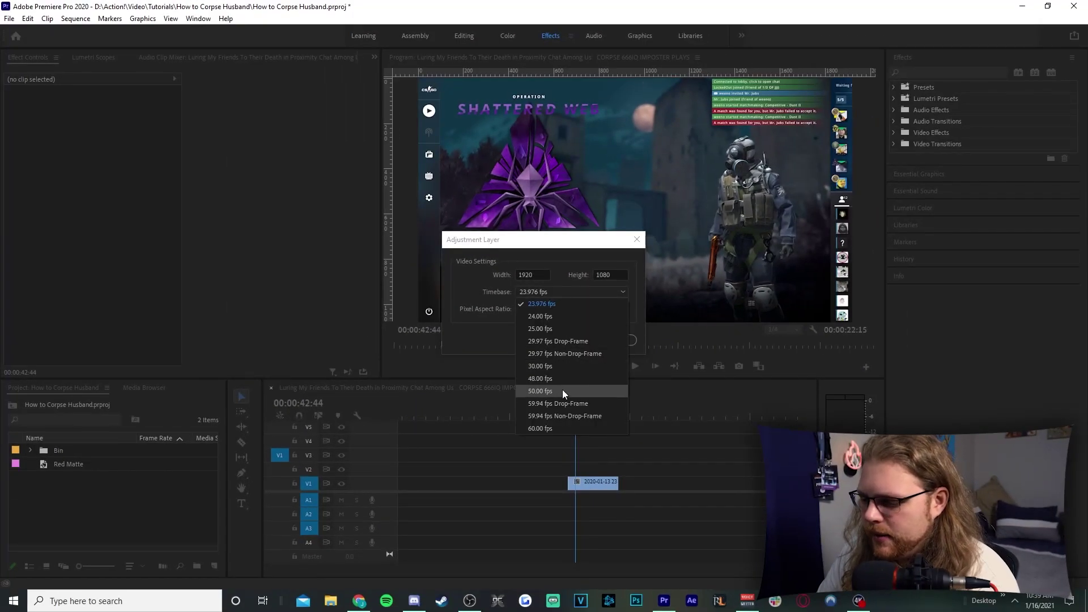
click(560, 427)
click(563, 339)
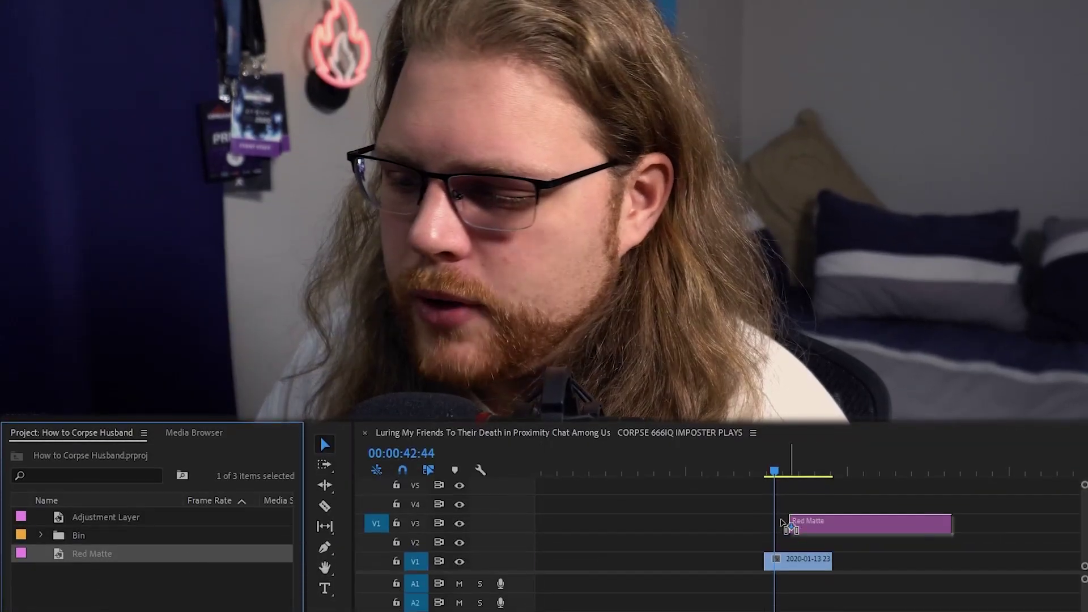
Place Red Matte on V3 and the Adjustment Layer on V2, then select both clips
drag(782, 522, 765, 523)
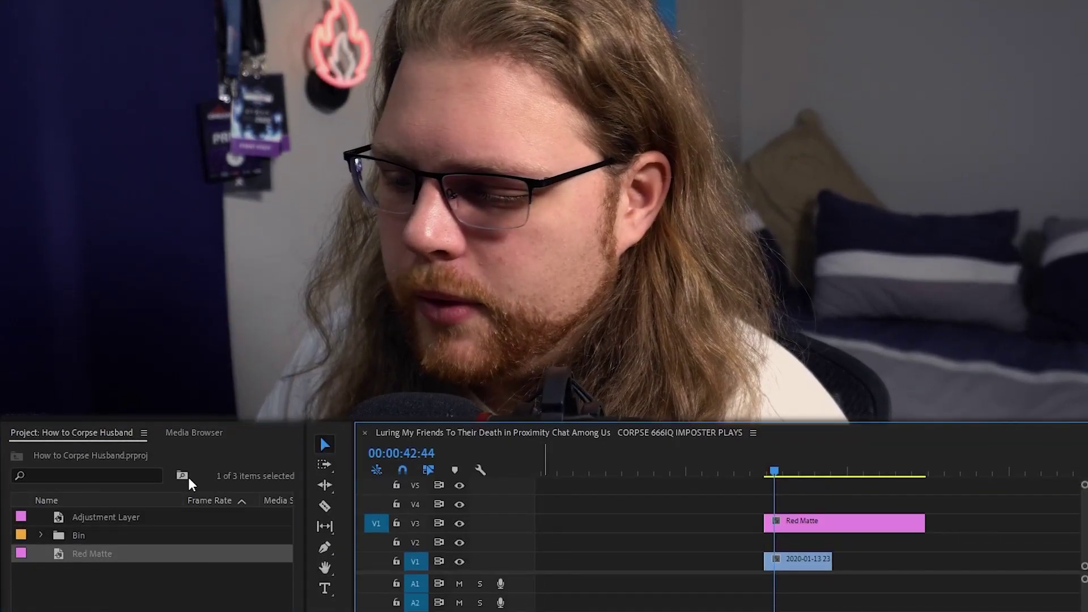
drag(105, 518, 770, 541)
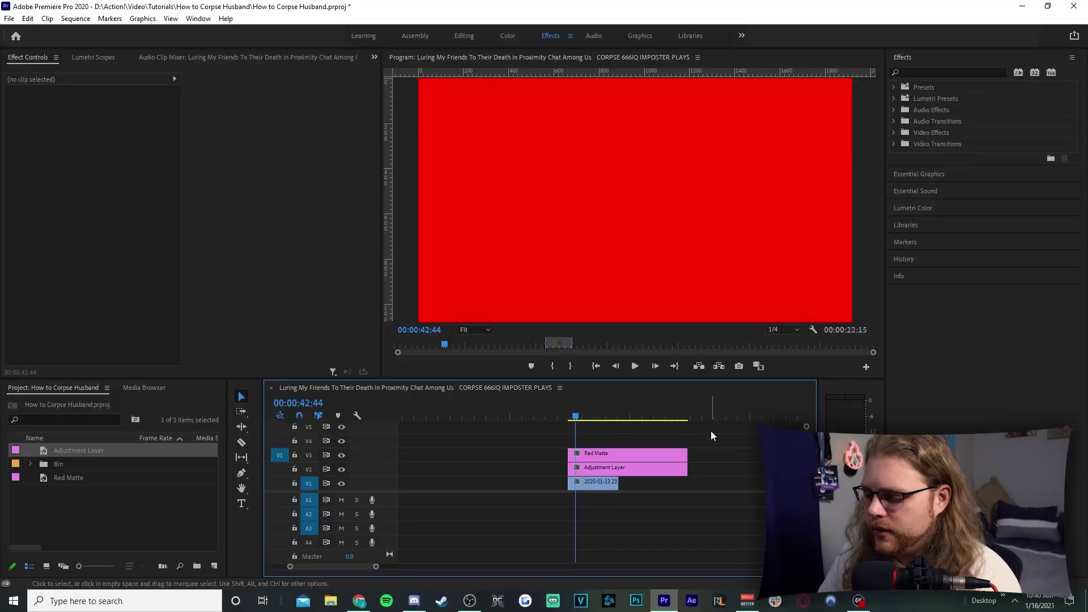
drag(710, 430, 579, 448)
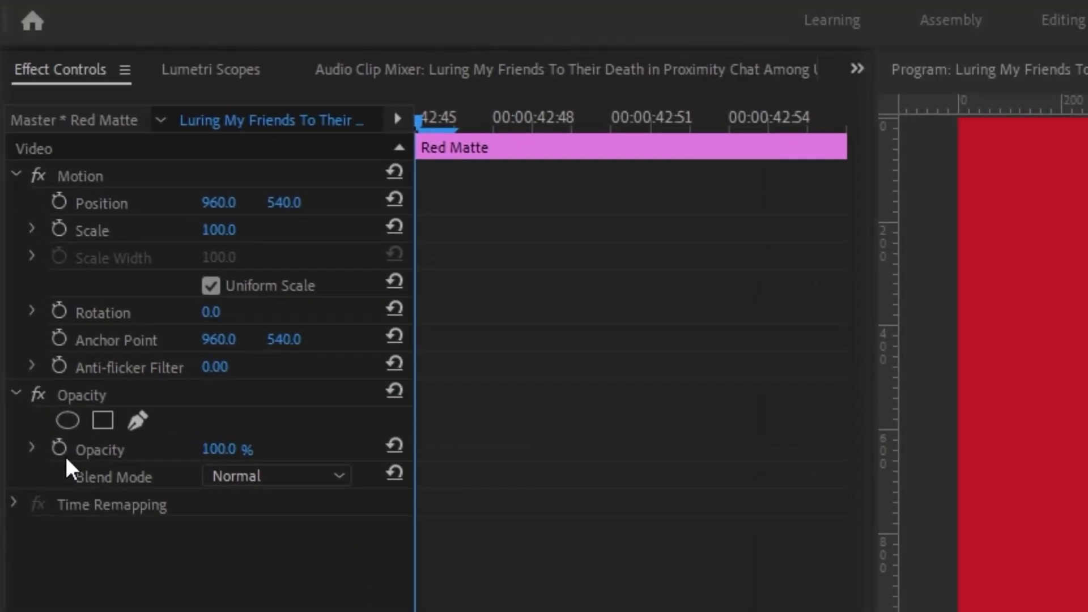
Keyframe Red Matte's opacity to fade out, blend it as Overlay, and search Effects for Transform
click(58, 449)
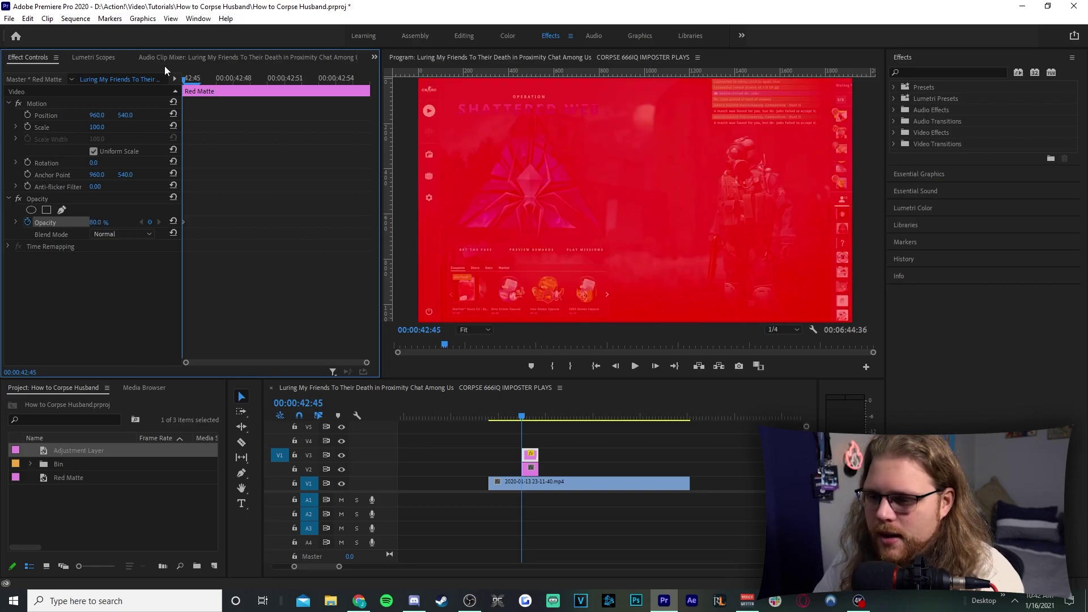
drag(342, 78, 386, 77)
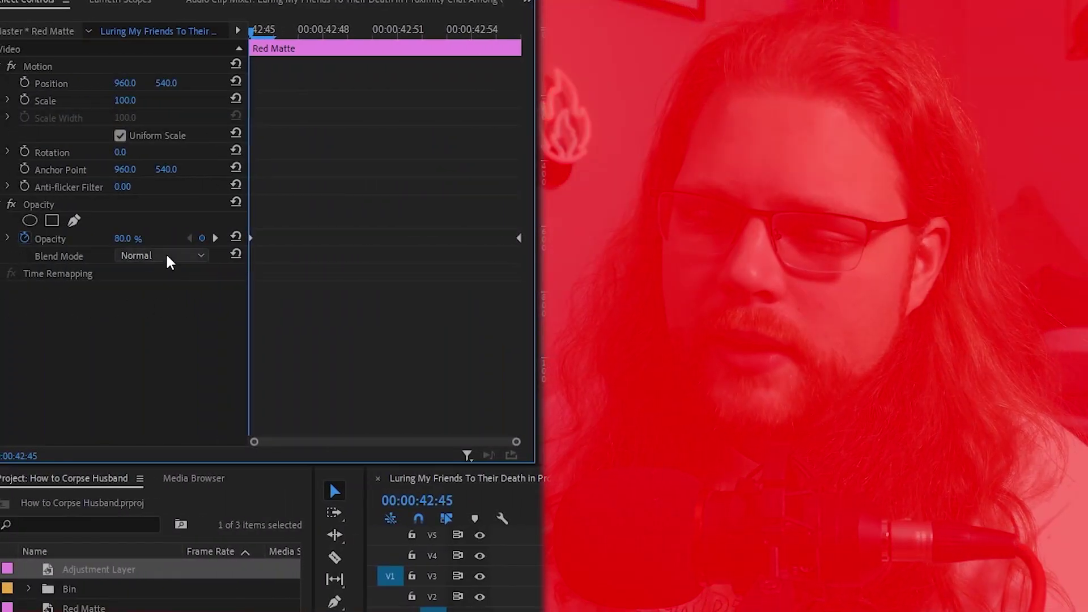
click(166, 255)
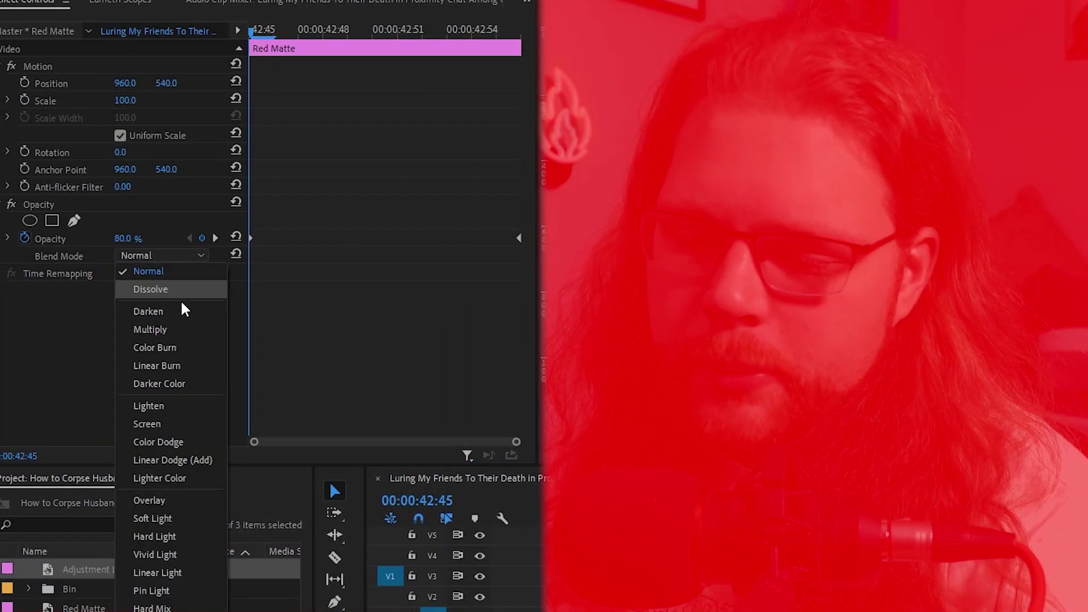
click(205, 498)
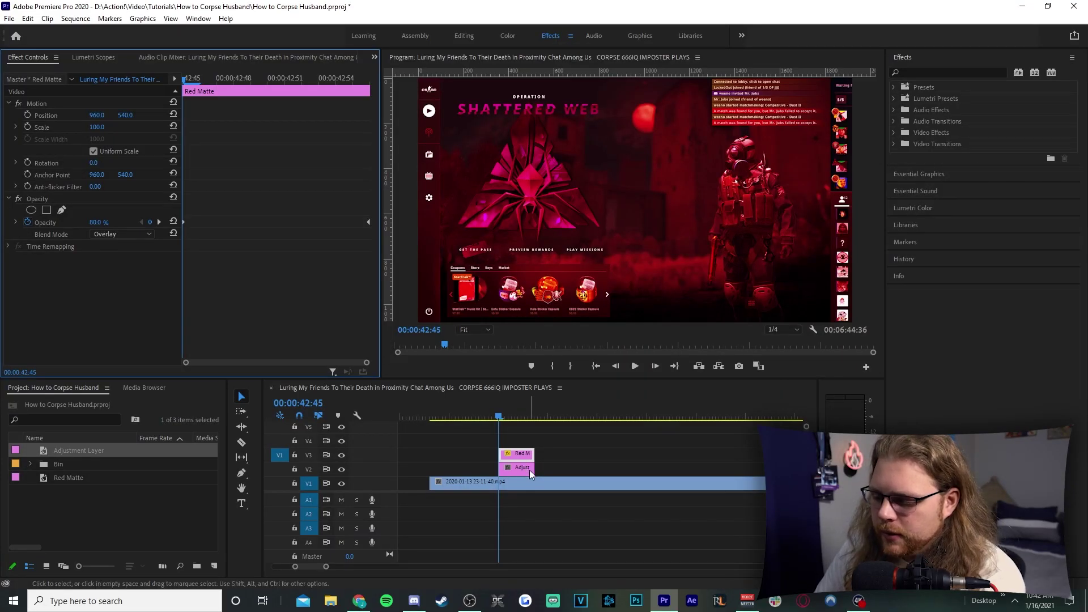
click(654, 440)
click(922, 71)
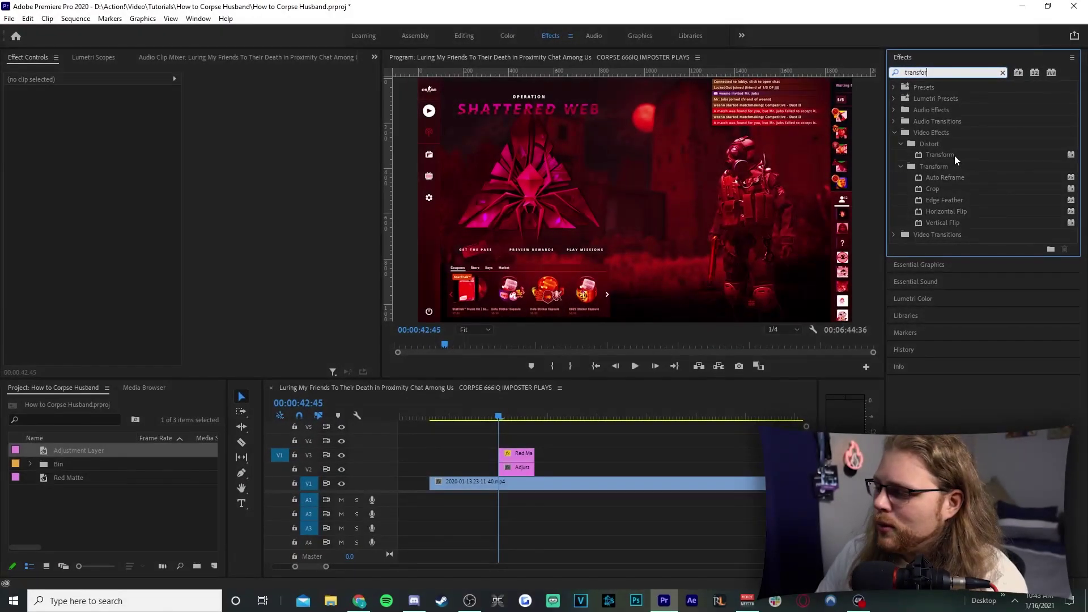
Apply Transform to the Adjustment Layer, keyframing Scale from 105 to 100 and Rotation at 2°
drag(786, 289, 579, 440)
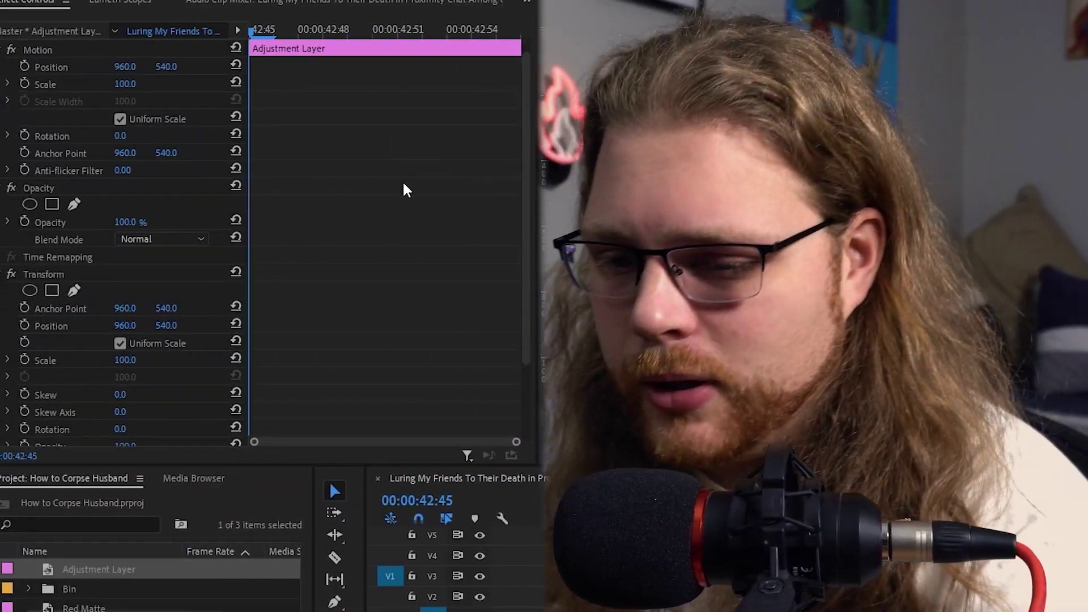
scroll(405, 190, down, 3)
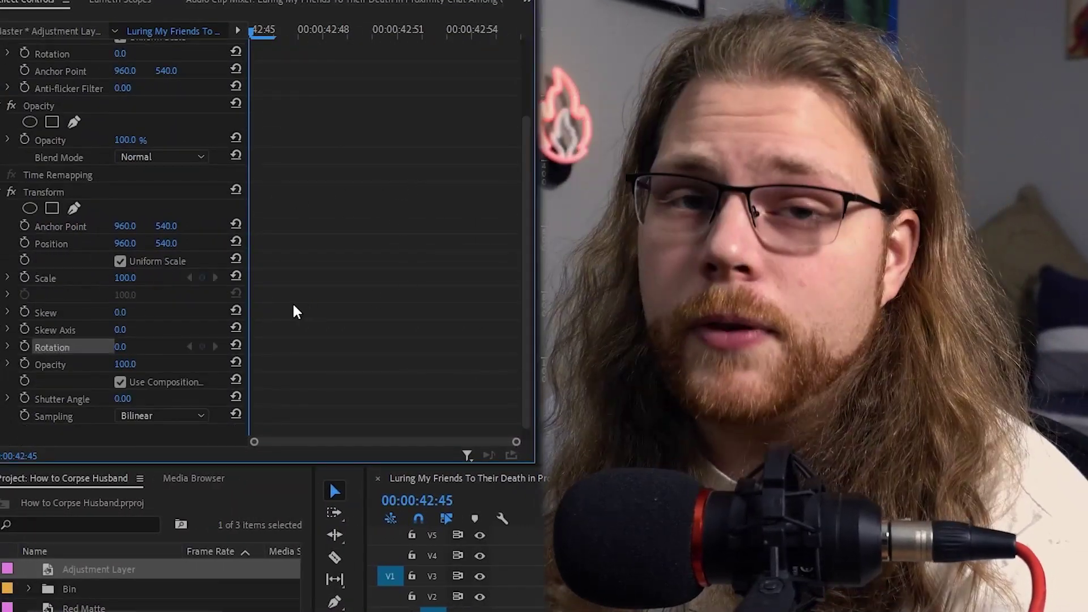
click(25, 277)
click(26, 347)
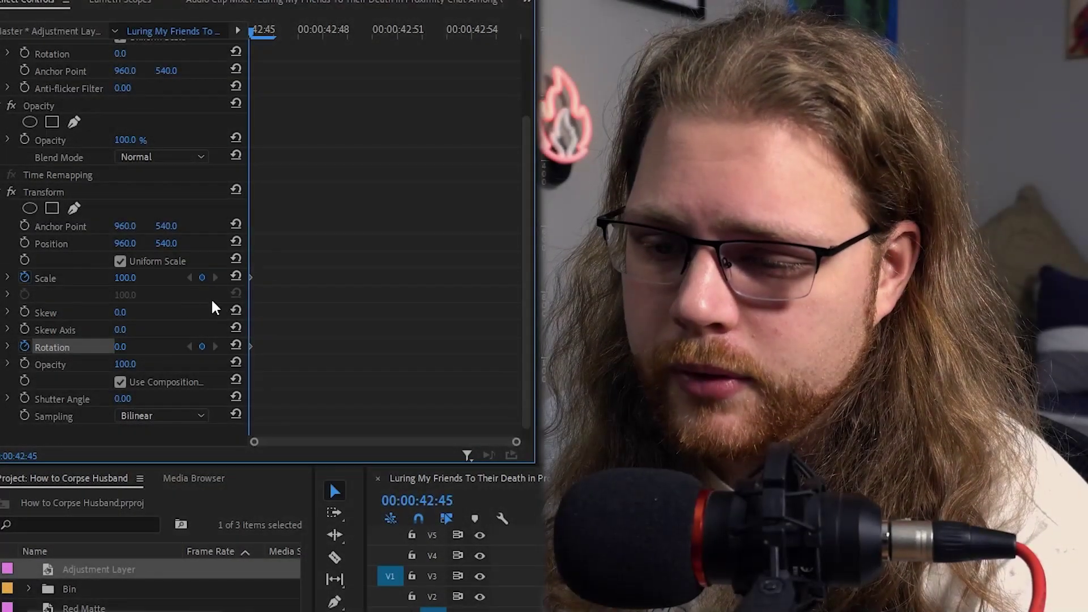
click(129, 278)
text(105)
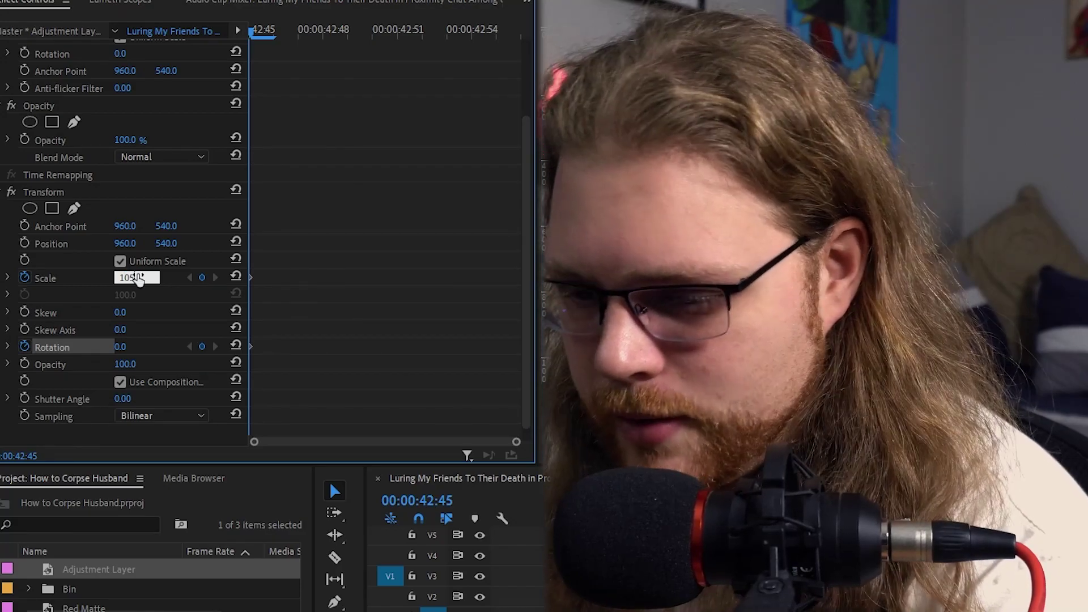
click(126, 346)
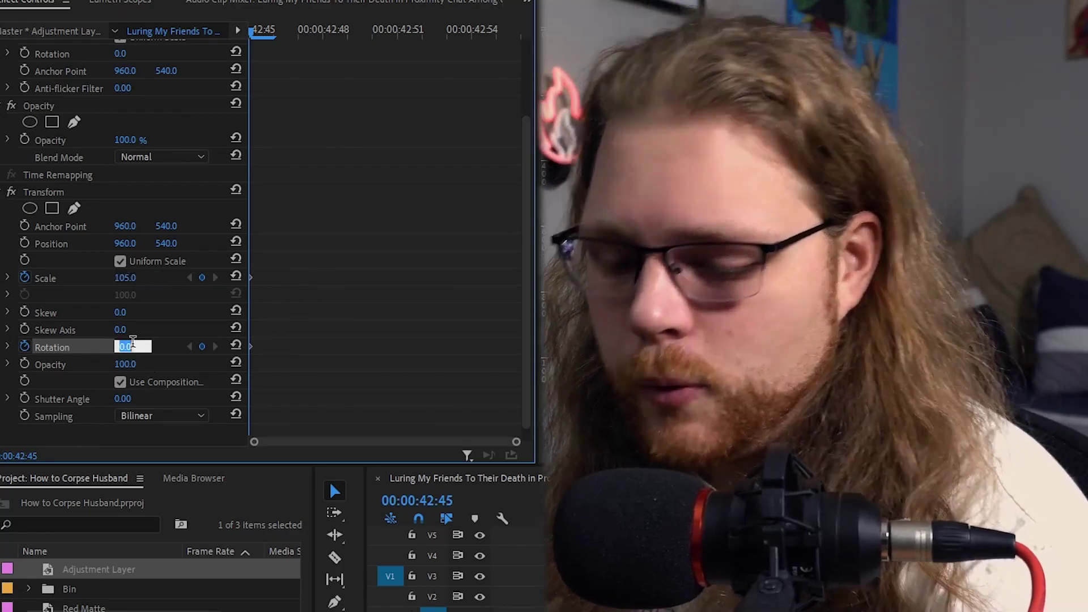
text(2)
key(Return)
drag(250, 29, 519, 31)
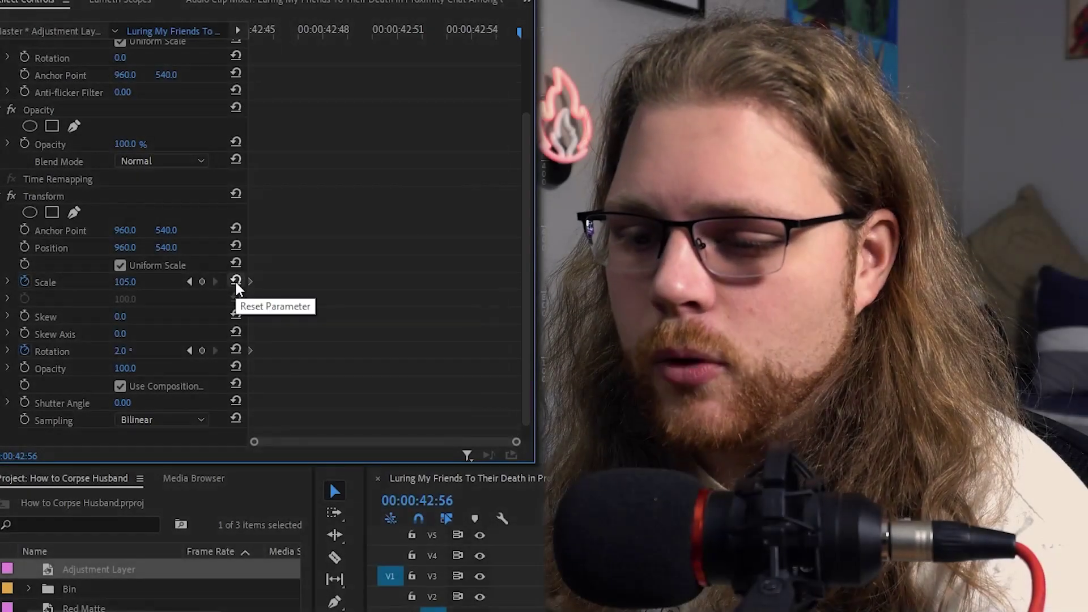
click(235, 281)
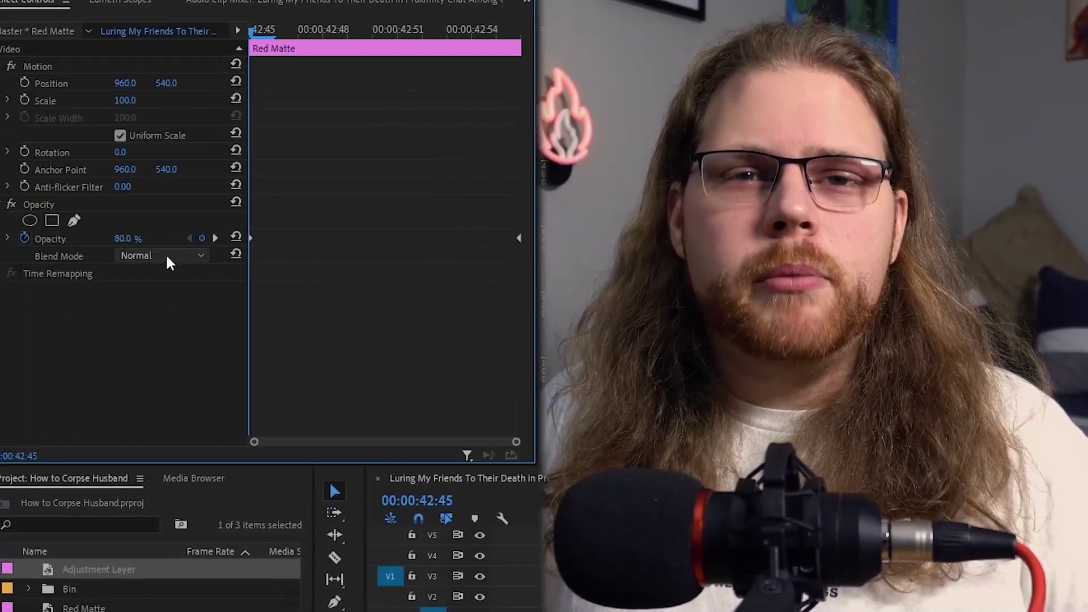
Set Red Matte's blend mode to Overlay and place a new Adjustment Layer on V2
click(166, 256)
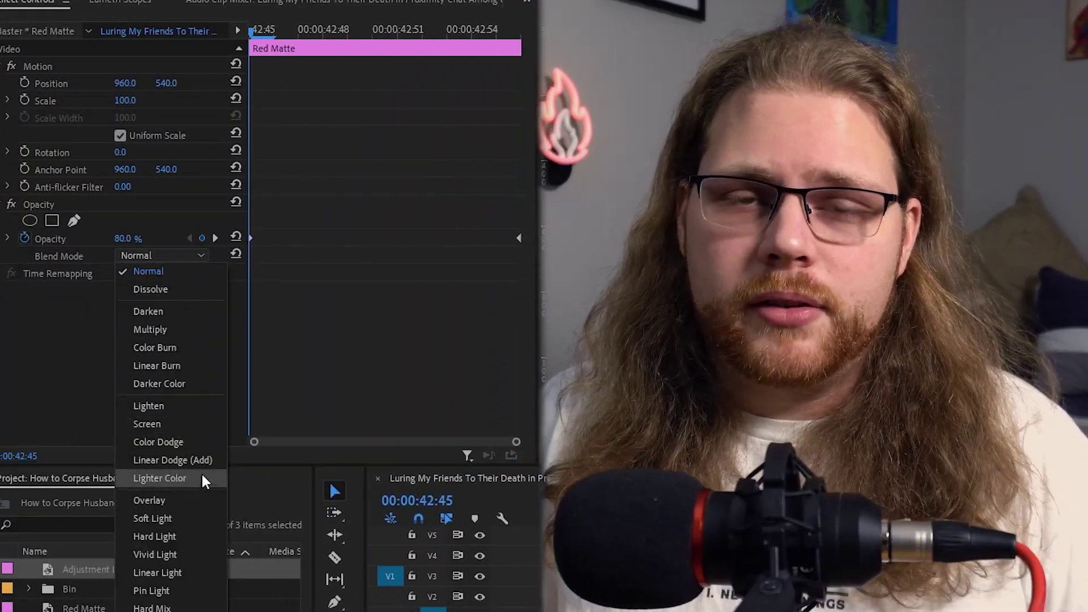
click(206, 500)
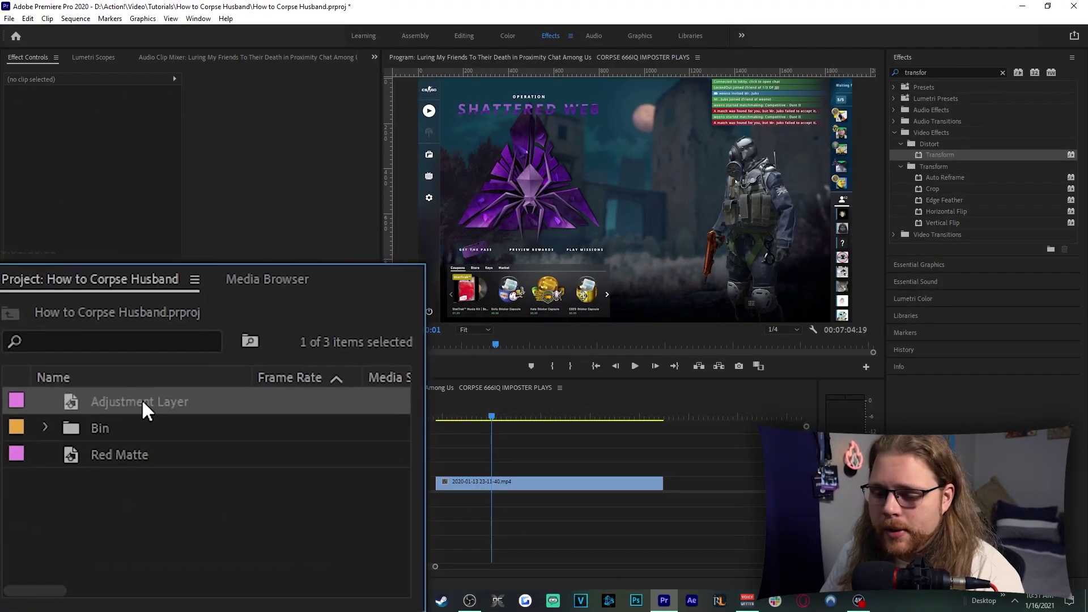
drag(83, 444, 435, 472)
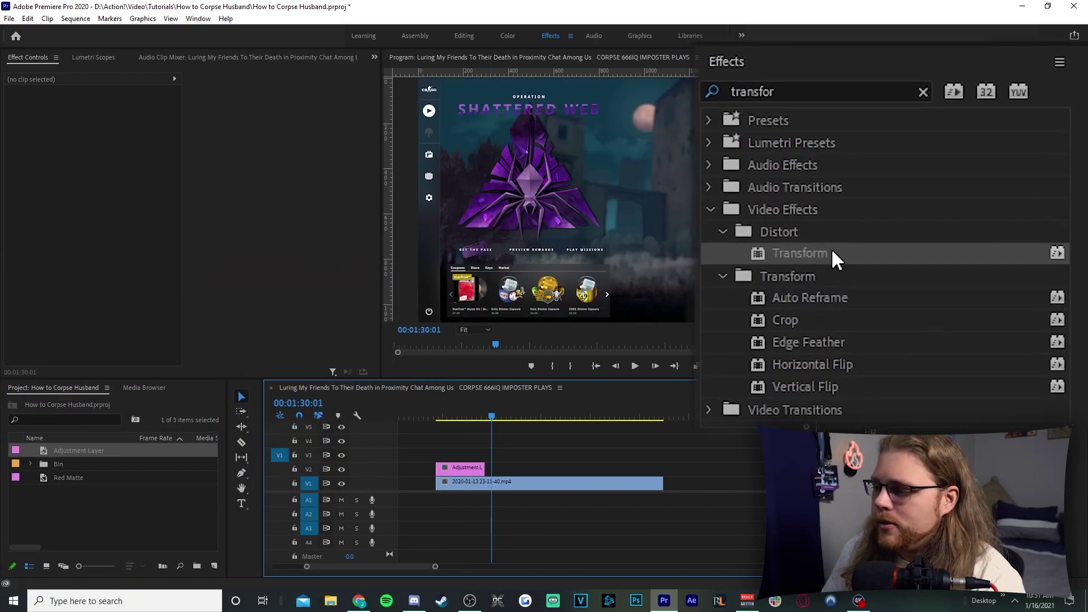
Apply Transform to the new adjustment layer and stretch it across the full gameplay clip
drag(837, 256, 466, 481)
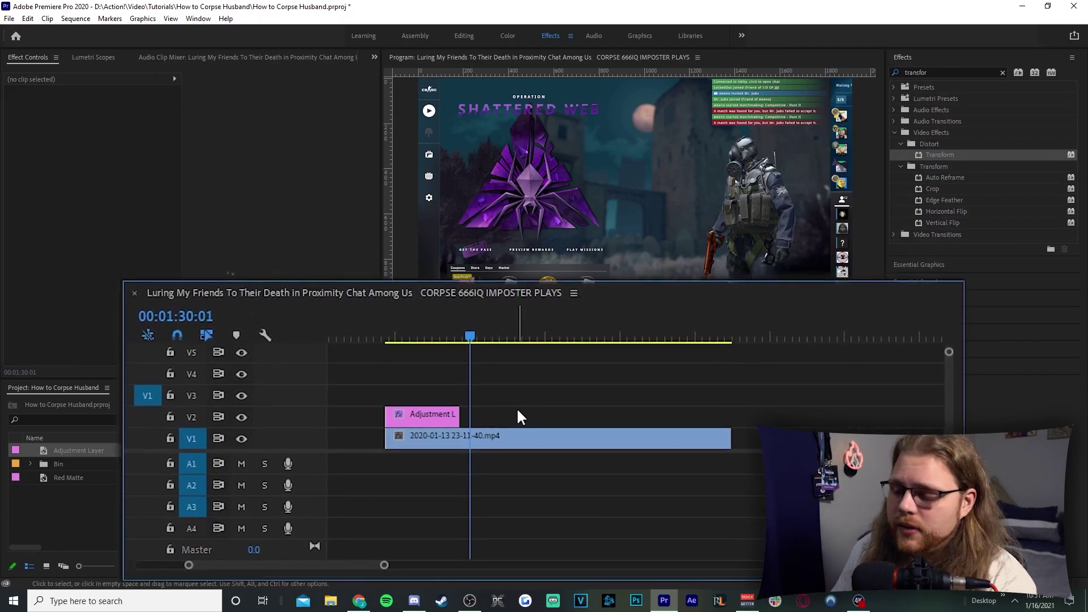
drag(459, 415, 739, 414)
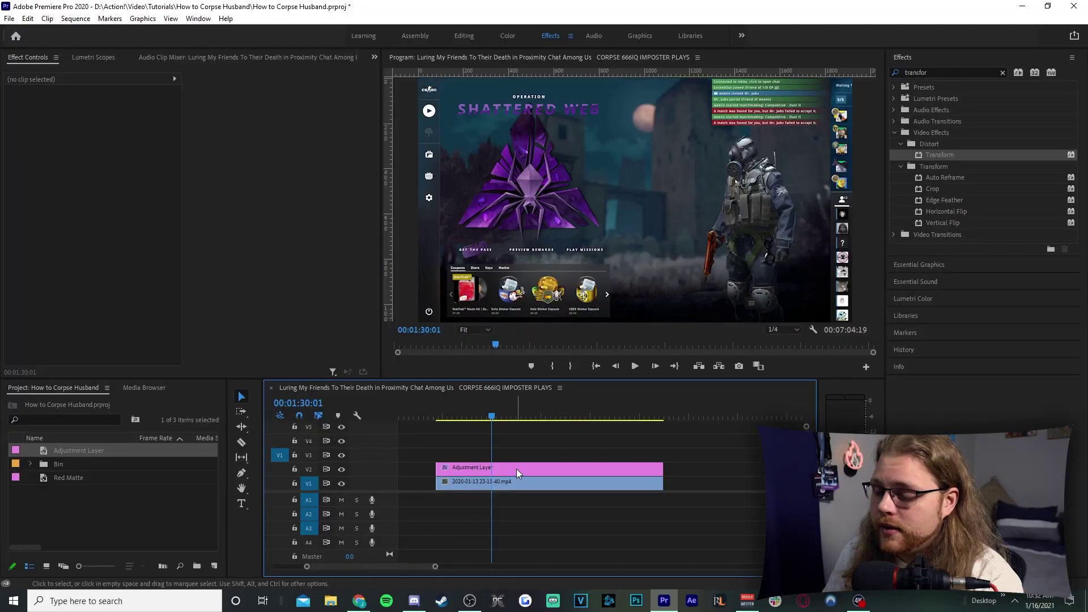
Keyframe the adjustment layer's Transform Scale, setting it to 200 at 1:27:32
click(515, 468)
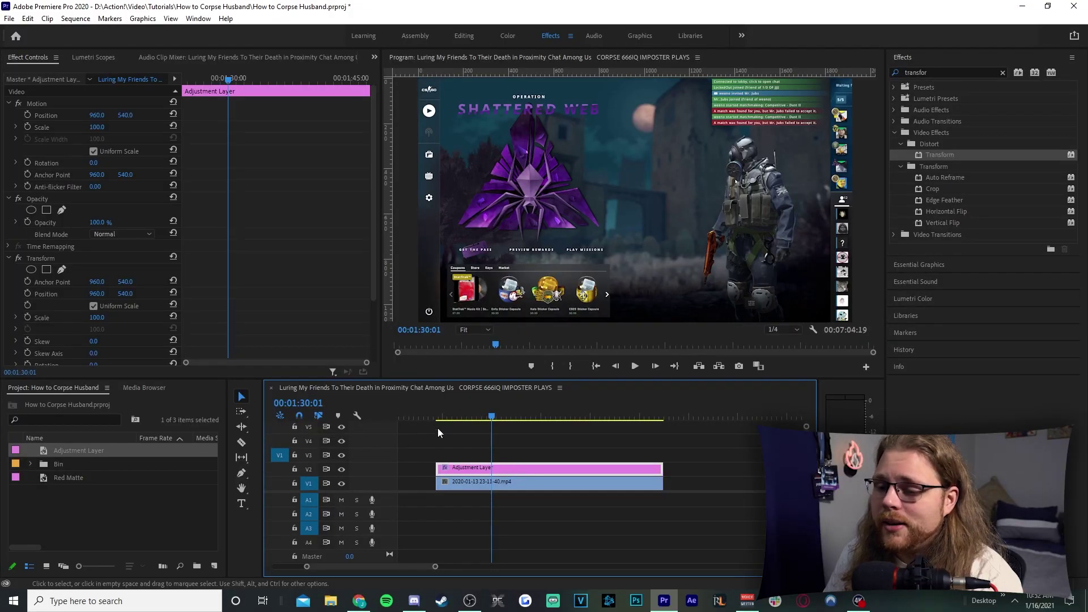
scroll(313, 240, down, 3)
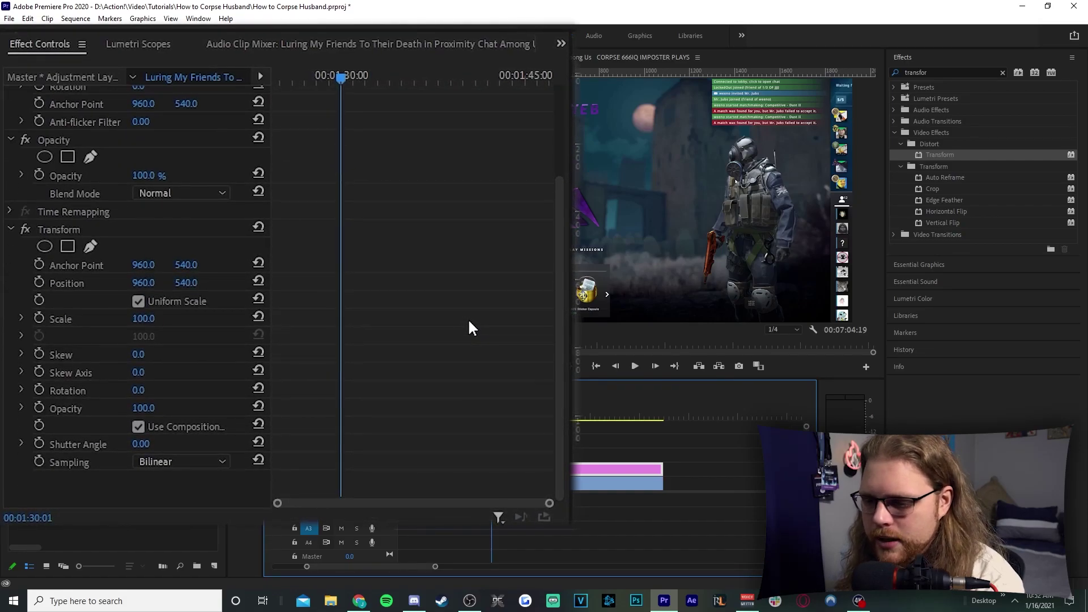
click(39, 317)
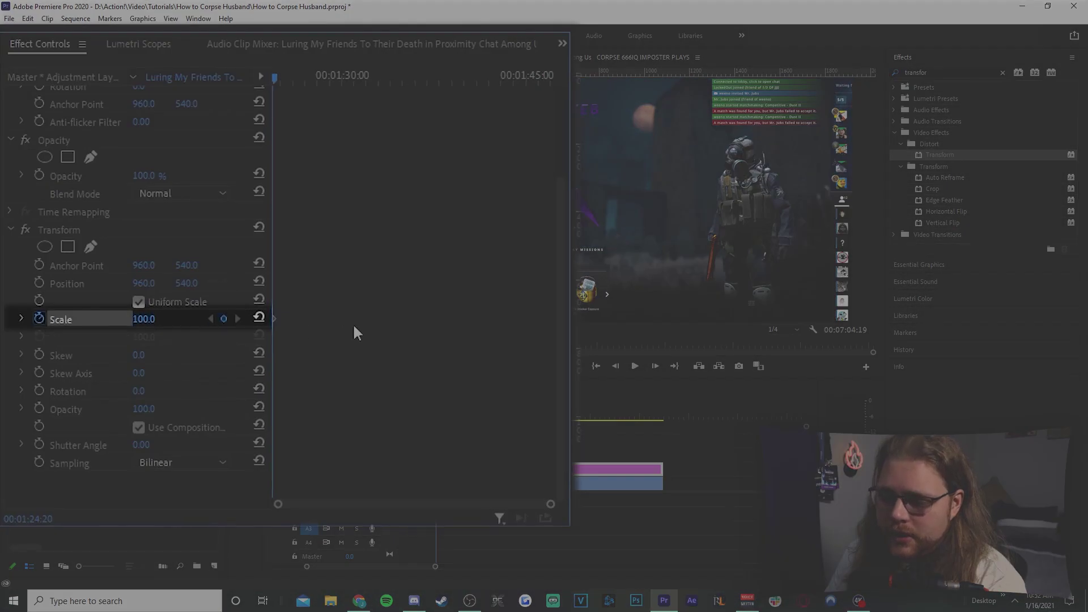
click(309, 75)
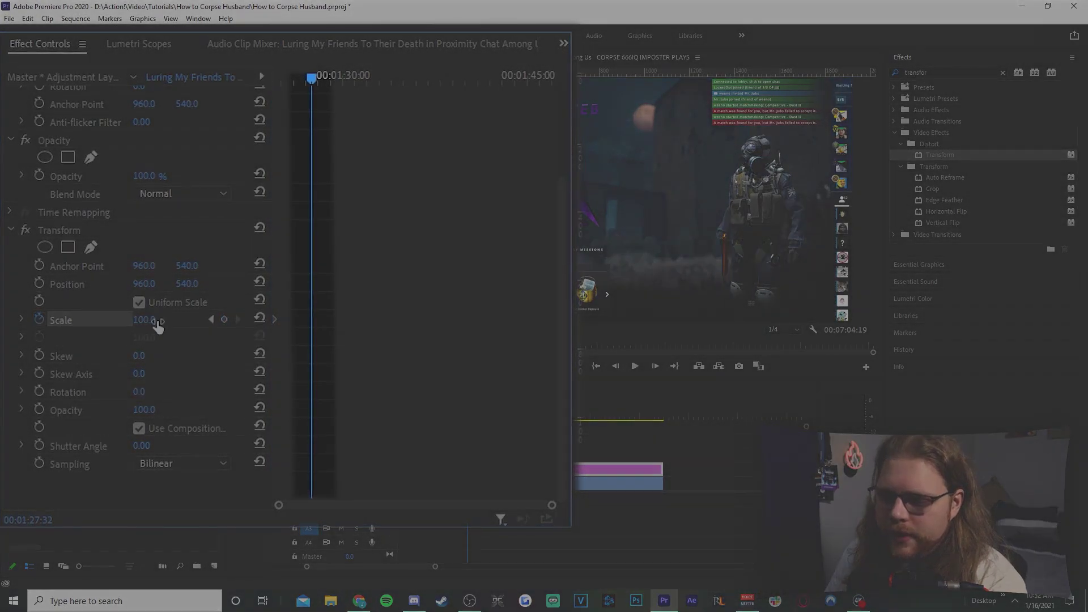
click(145, 320)
text(200)
key(Return)
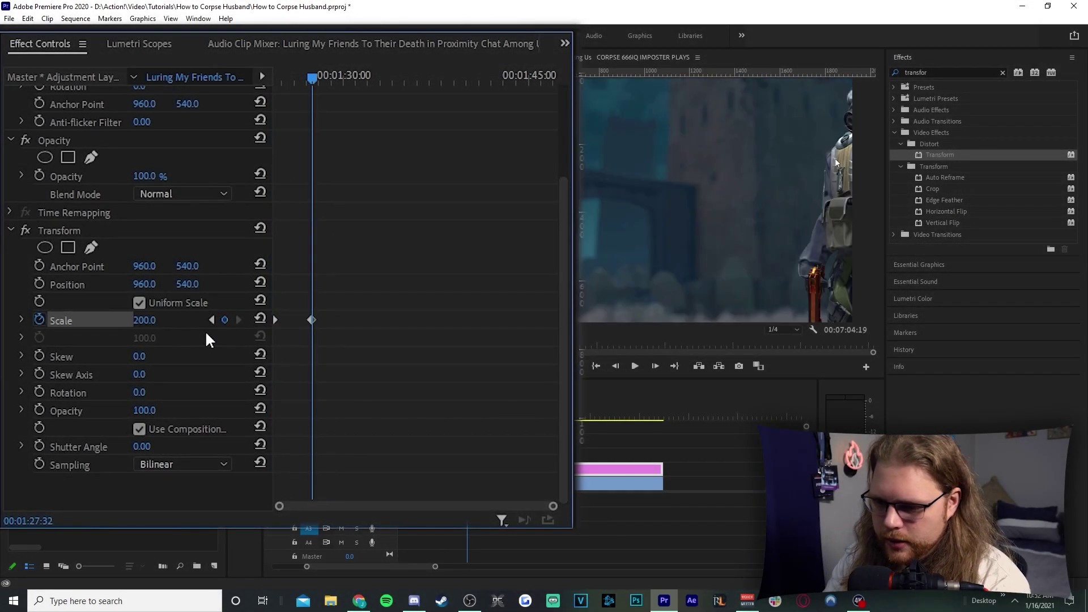
Add a second 200 Scale keyframe at 1:29:33 and select the zoom-in keyframes
drag(315, 74, 338, 79)
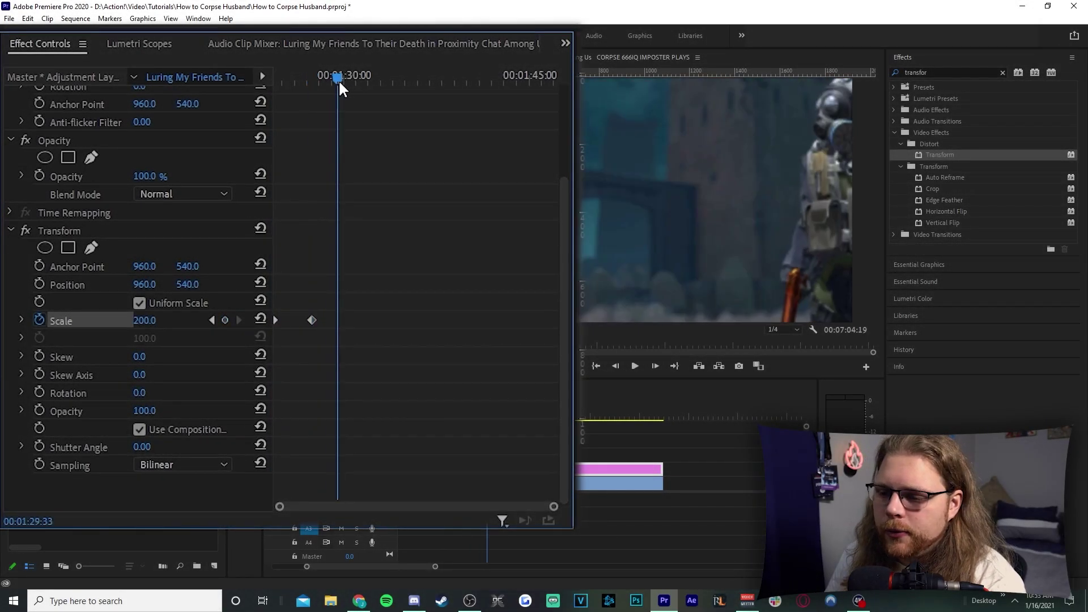
click(226, 320)
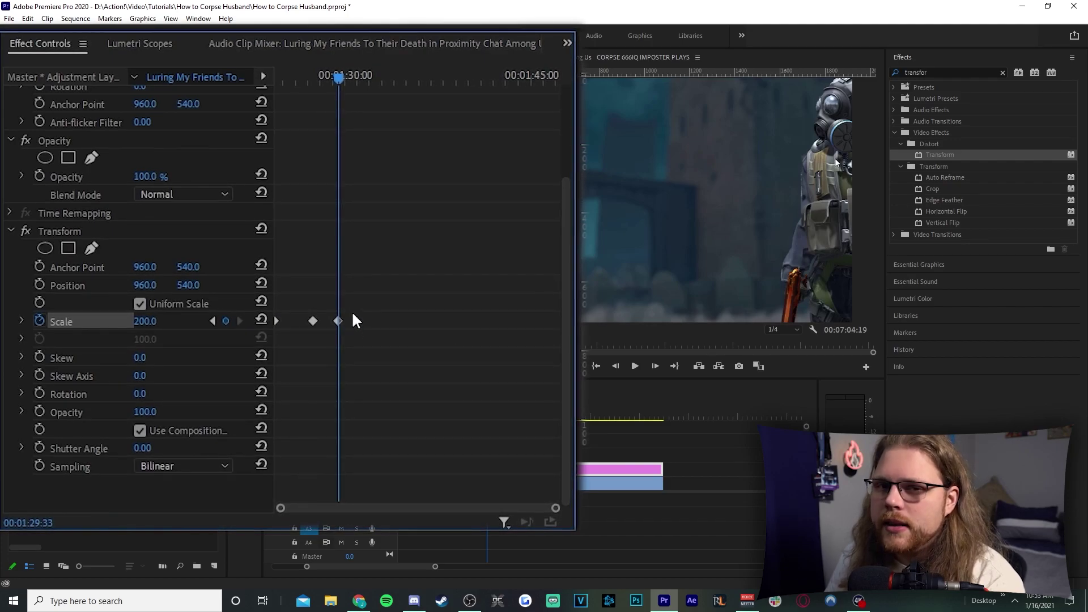
drag(325, 286, 260, 359)
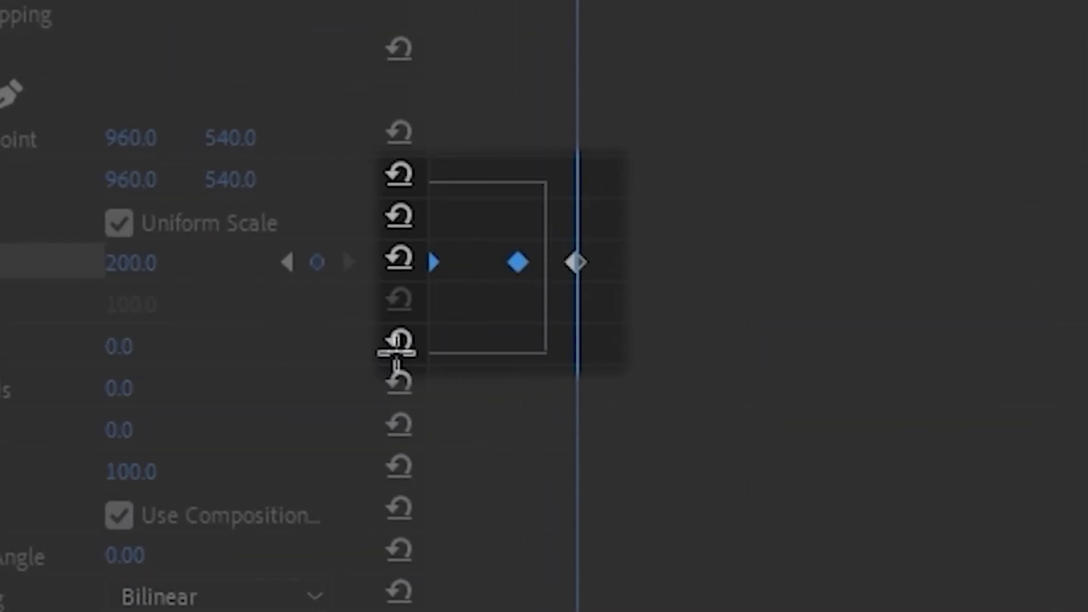
drag(396, 353, 396, 353)
Give the zoom-in Scale keyframes Bezier easing and slide the later one back to 1:27:32
right_click(517, 262)
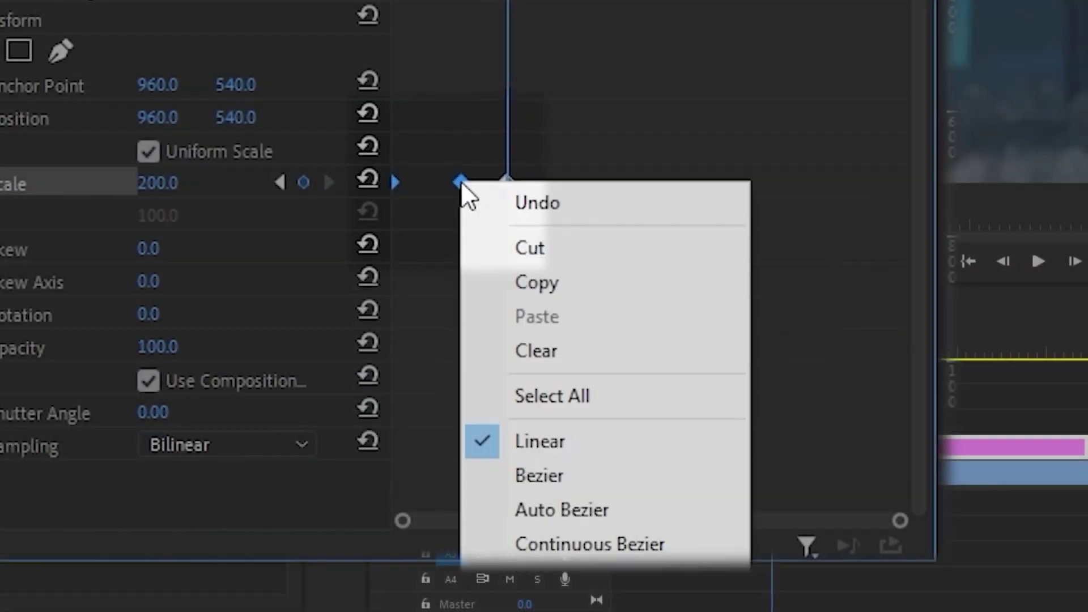
click(600, 477)
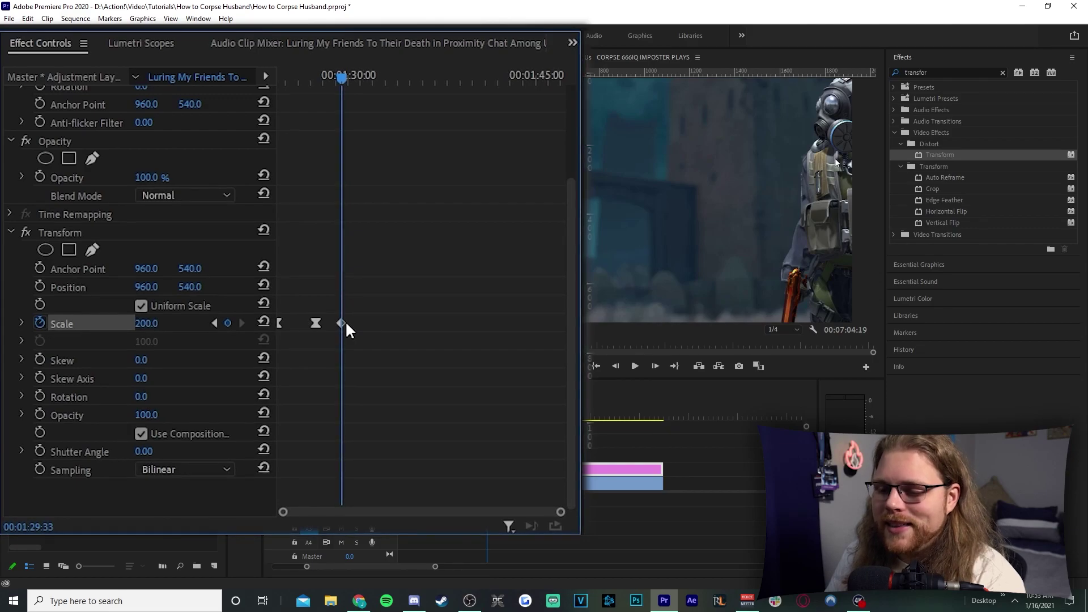
drag(345, 320, 318, 323)
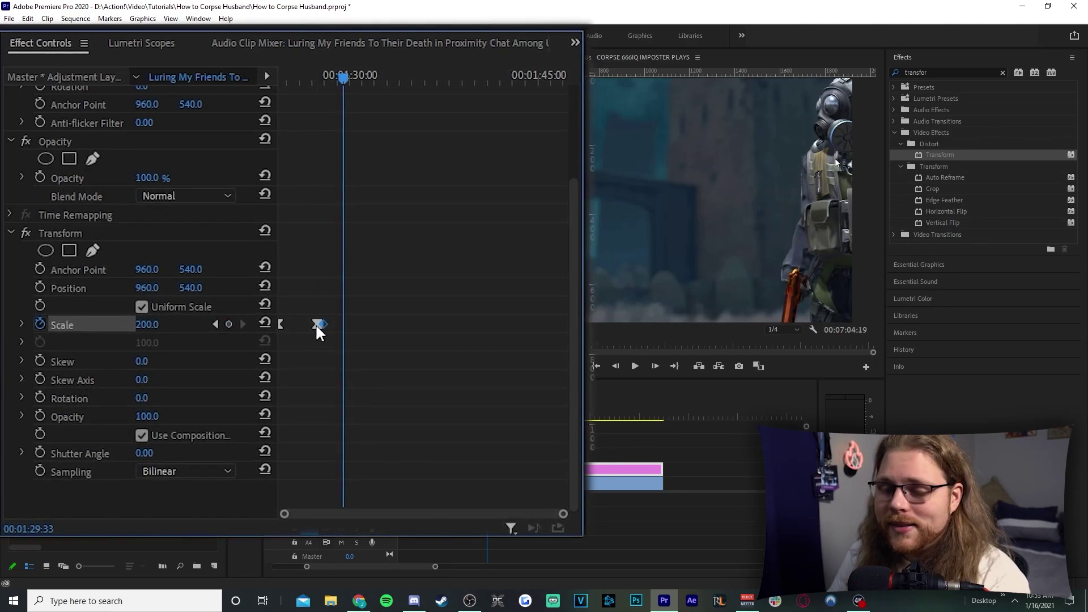
drag(342, 79, 512, 77)
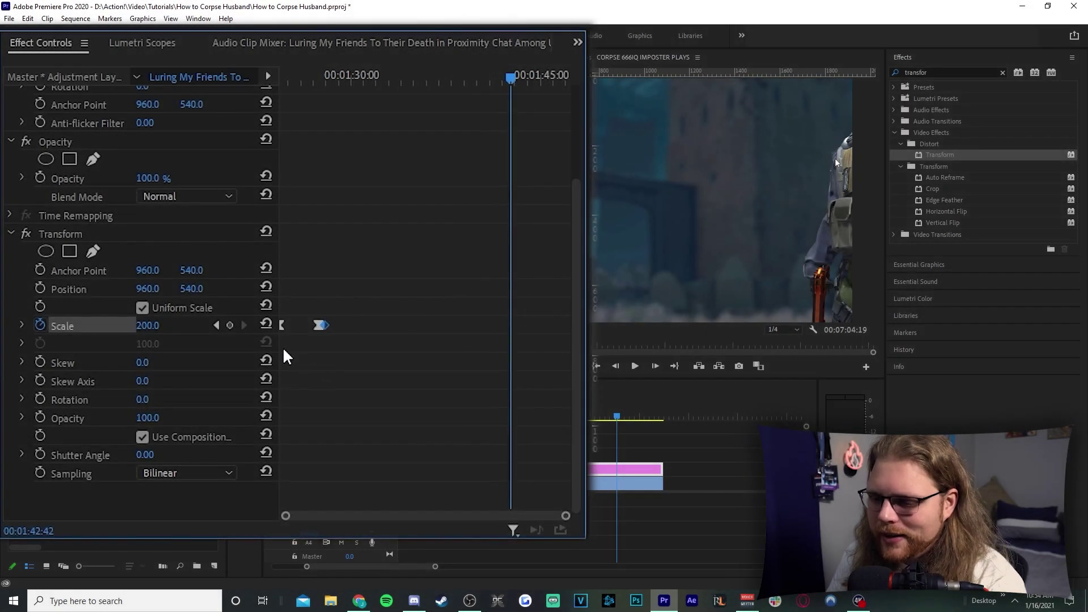
Add Scale keyframes holding 200 at 1:42:42 and rising to 220 around 1:44
click(230, 325)
drag(513, 76, 536, 80)
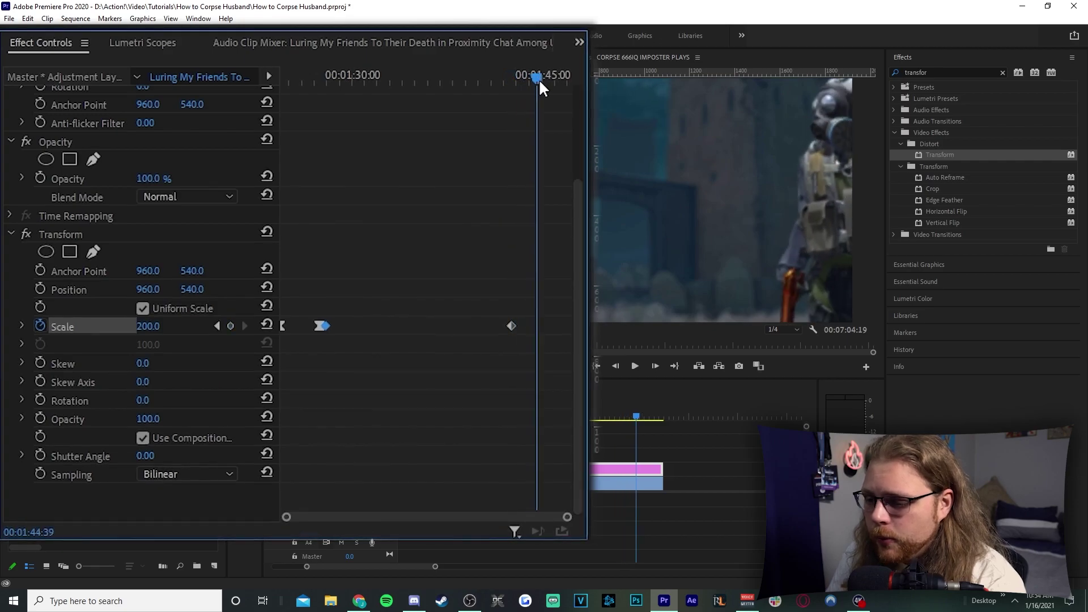
click(150, 326)
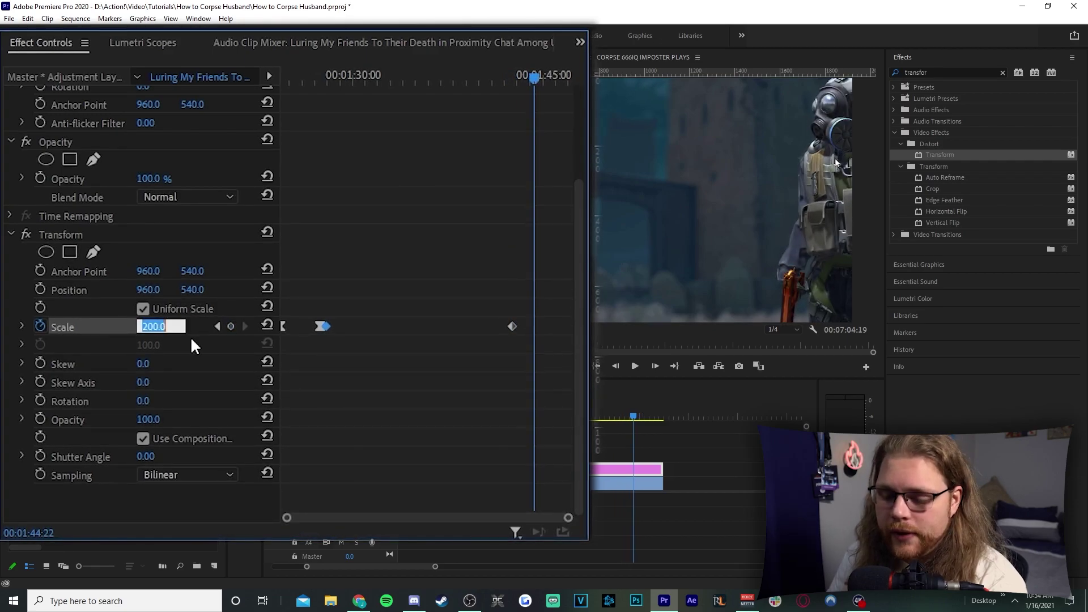
text(220)
key(Return)
Drop Scale back to 100 at 1:47:13 and select the three later keyframes
drag(535, 77, 572, 77)
click(152, 327)
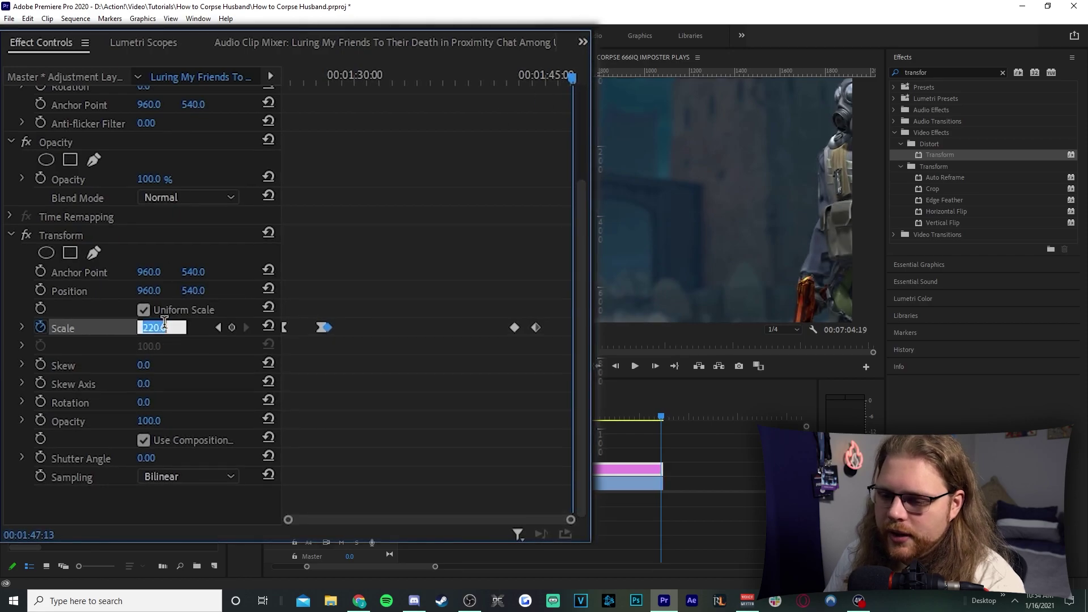
text(100)
key(Return)
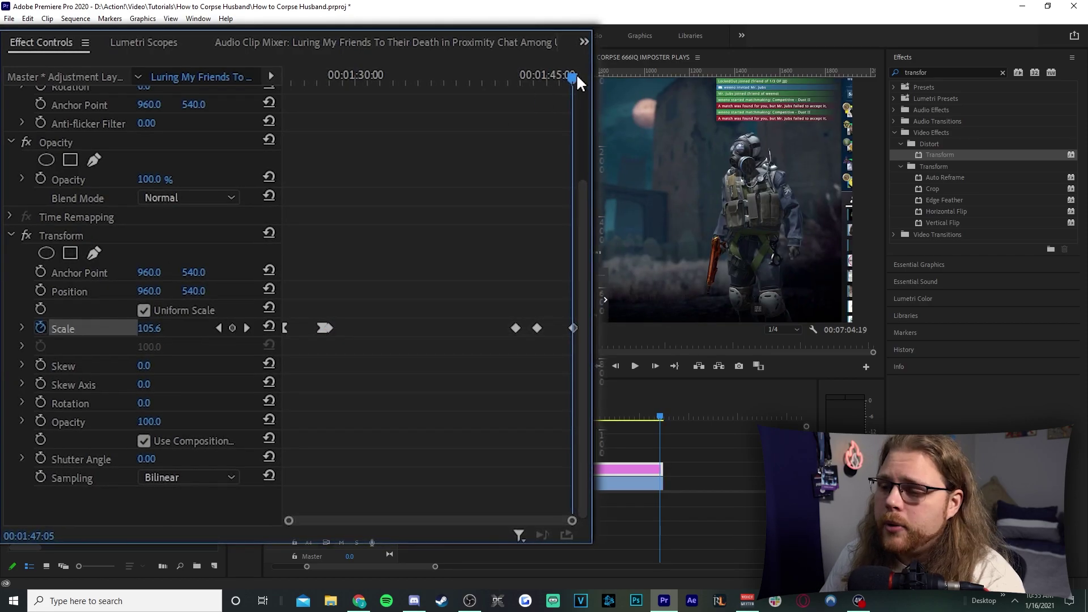
drag(573, 76, 483, 85)
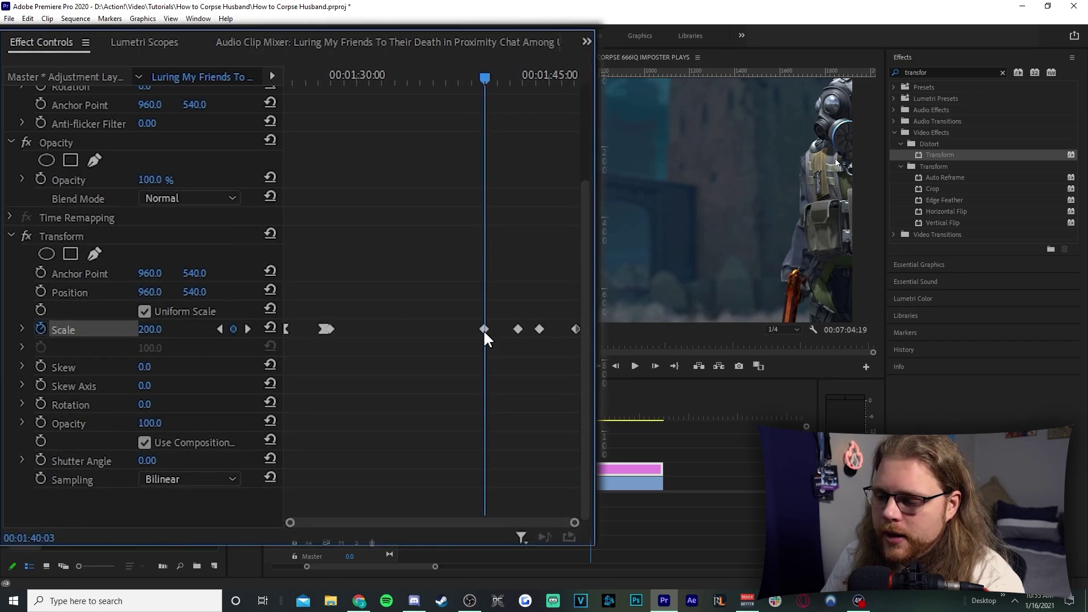
drag(504, 301, 572, 333)
Make the zoom-out Scale keyframes Bezier, move the 1:40:03 keyframe later, and expand Scale's graphs
right_click(539, 335)
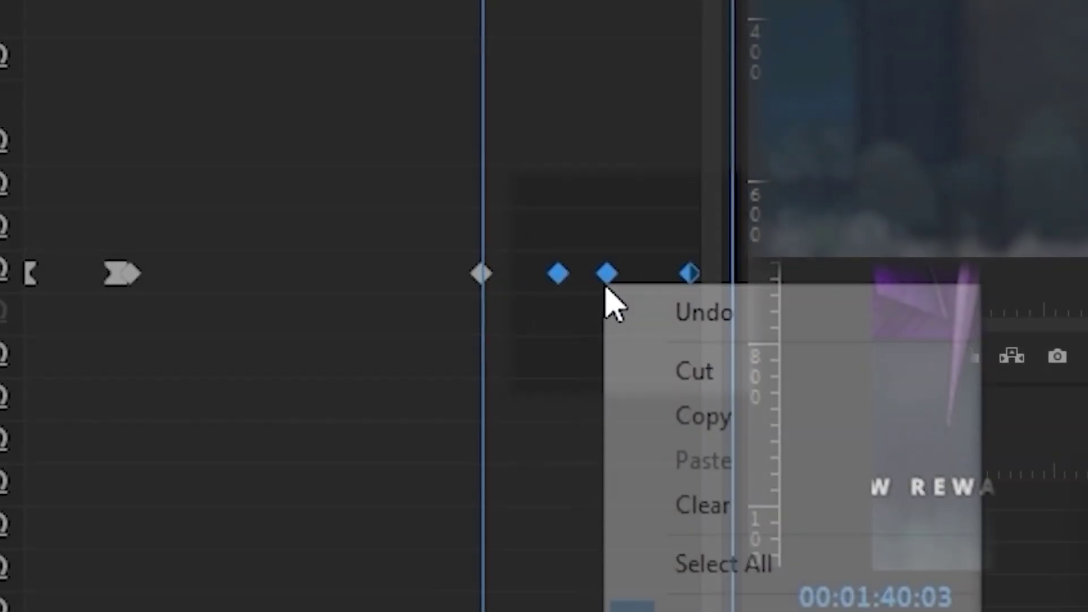
click(731, 463)
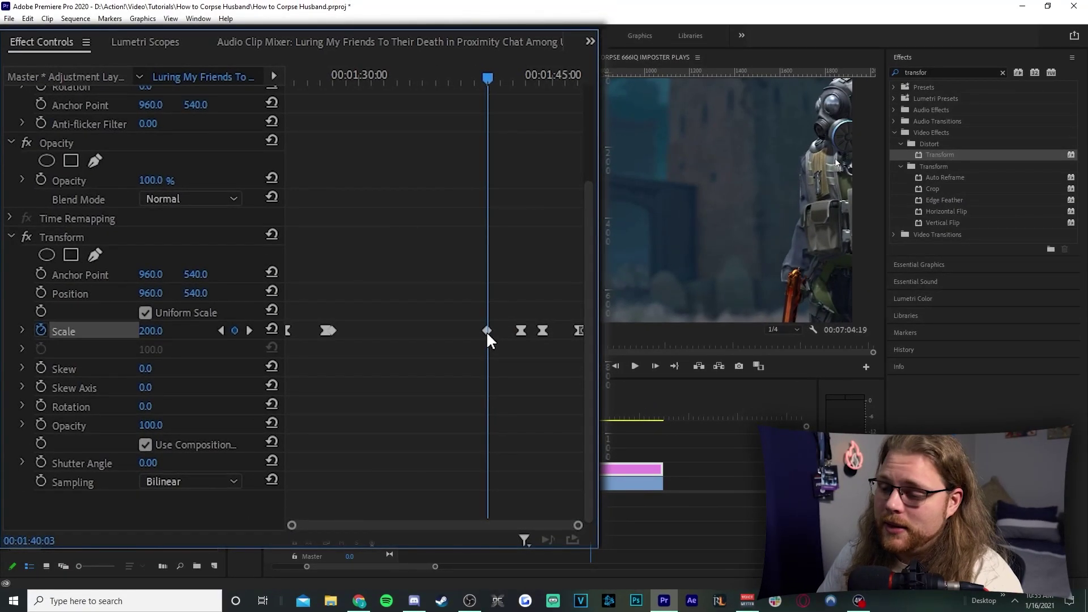
drag(511, 152, 531, 153)
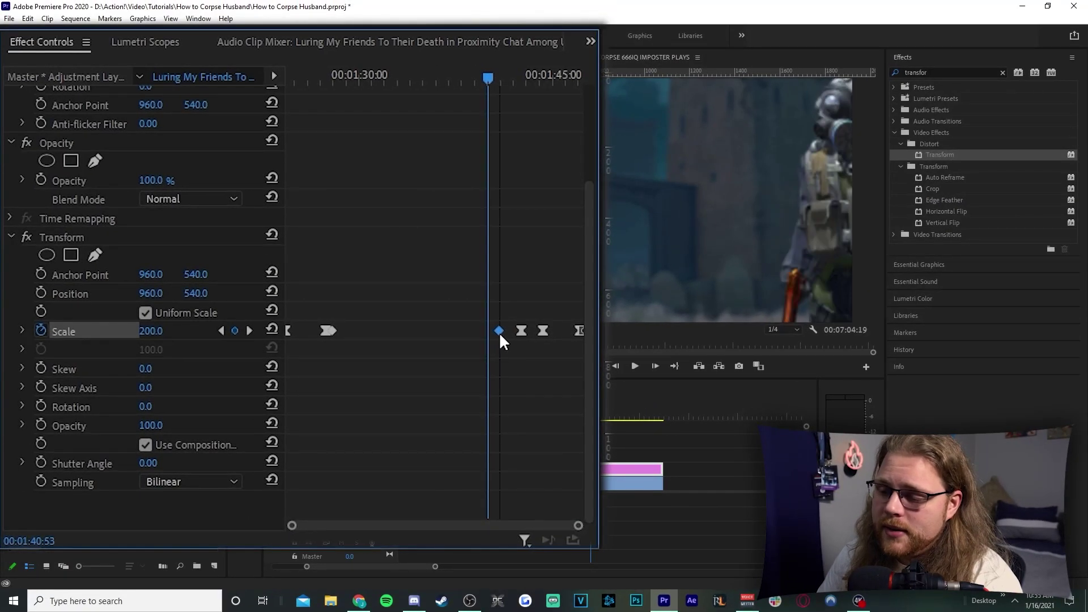
drag(499, 333, 526, 333)
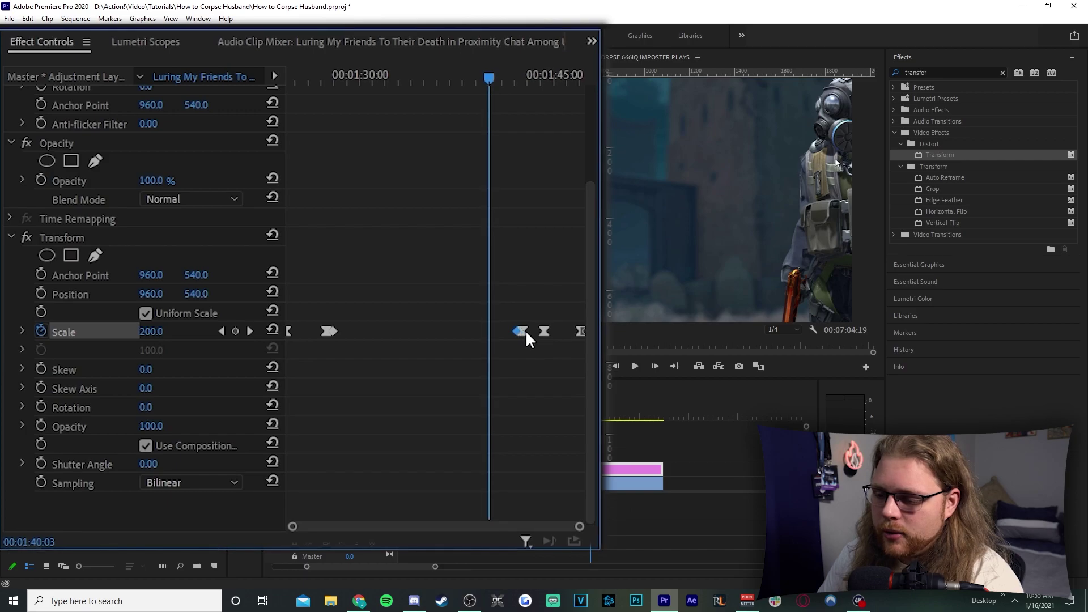
click(395, 259)
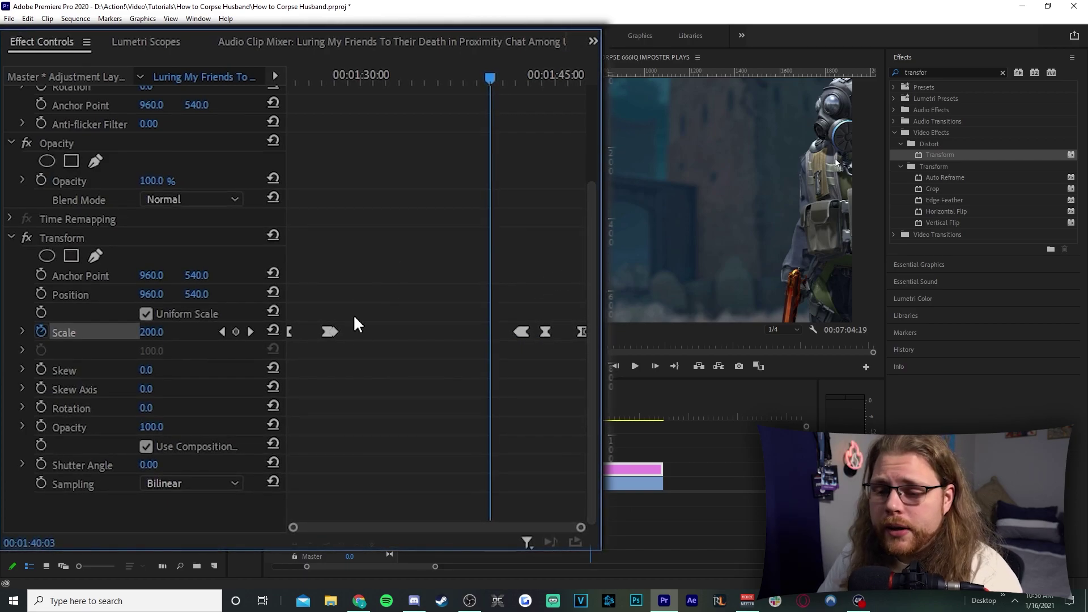
click(23, 331)
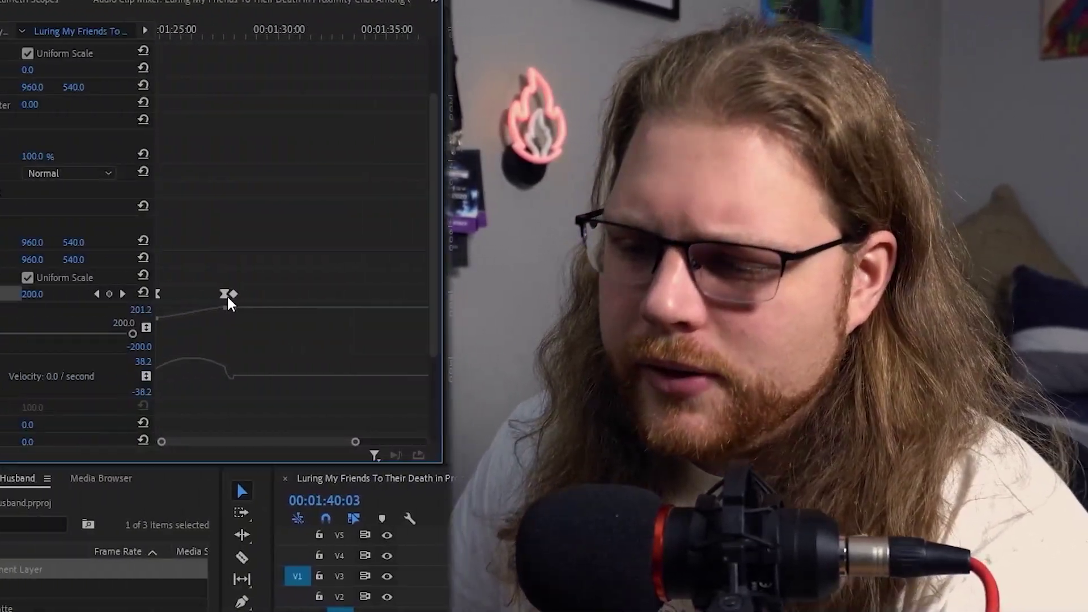
Steepen the zoom-in keyframe's Bezier velocity curve for a sharper ease up to Scale 200
click(227, 294)
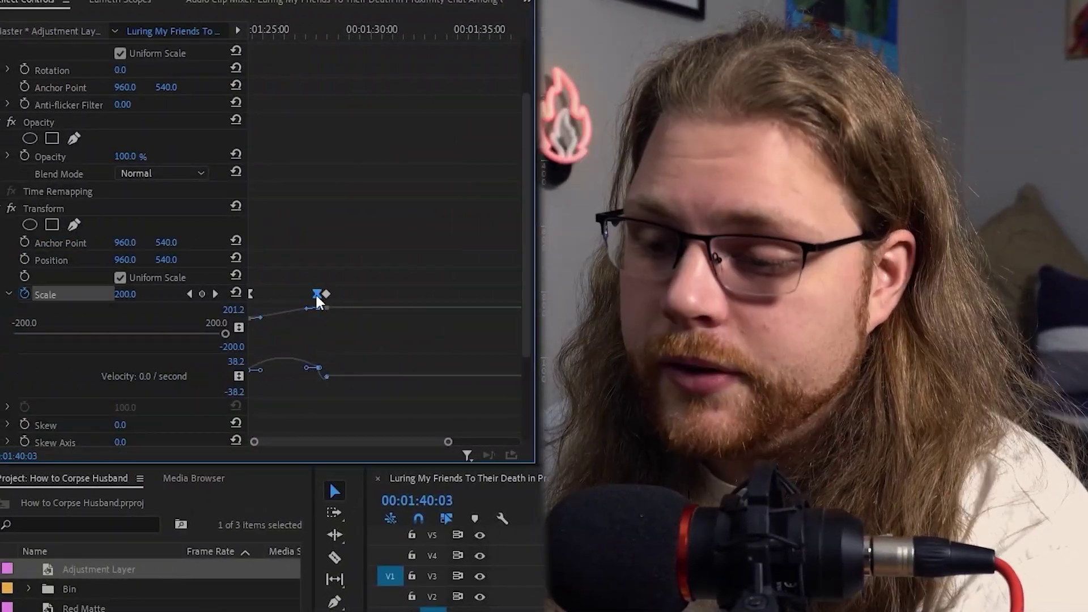
mouse_move(306, 374)
mouse_down()
mouse_move(259, 369)
mouse_move(307, 395)
mouse_move(264, 381)
mouse_move(315, 376)
mouse_up()
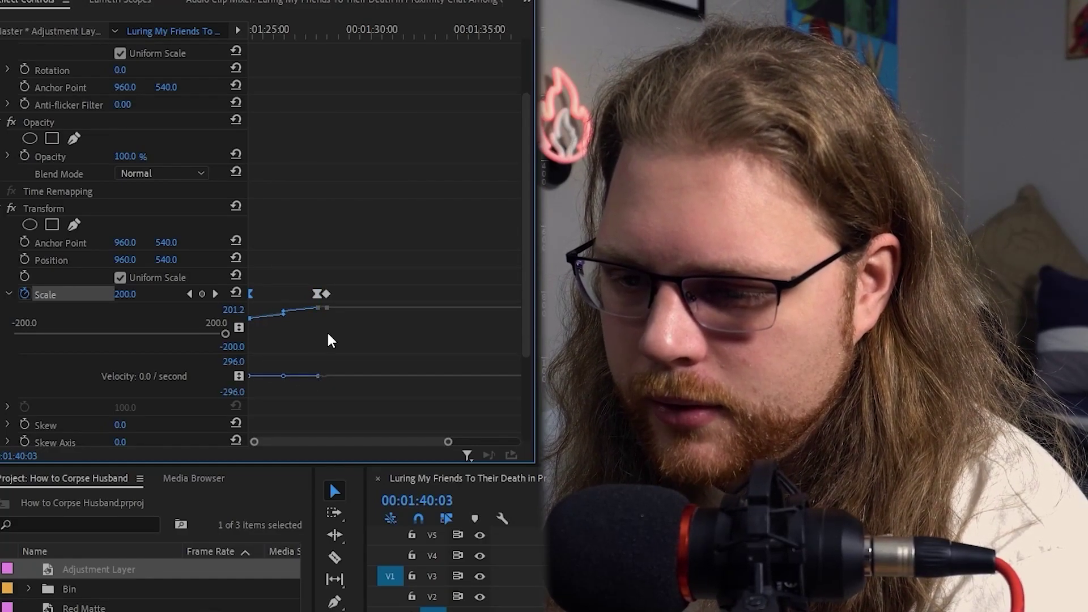
click(566, 498)
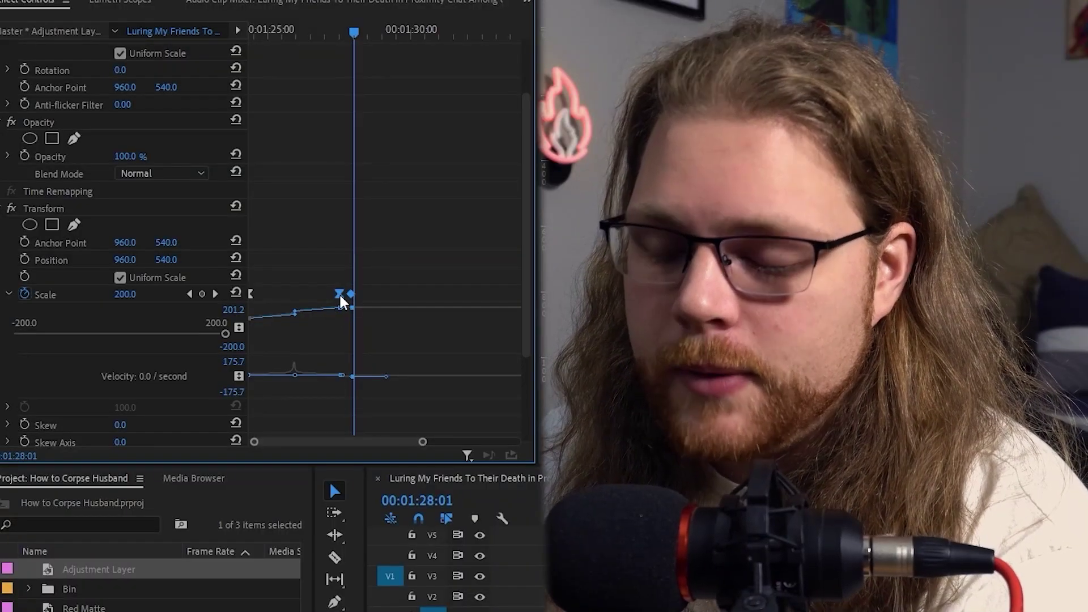
Nudge the selected Scale keyframes earlier and lengthen the zoom-out keyframe's Bezier handles
drag(342, 302, 313, 306)
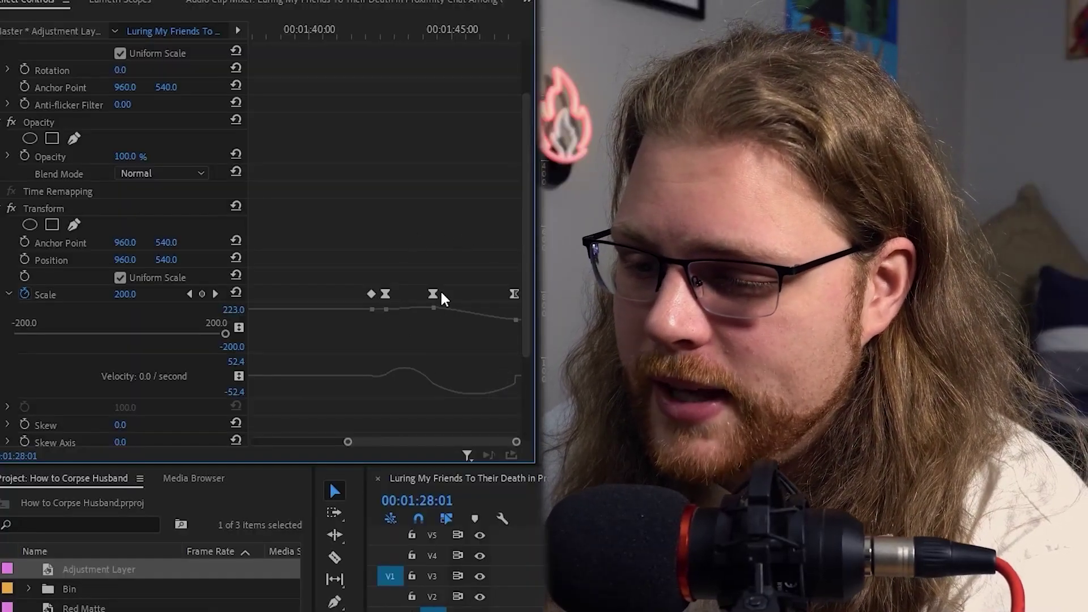
click(434, 294)
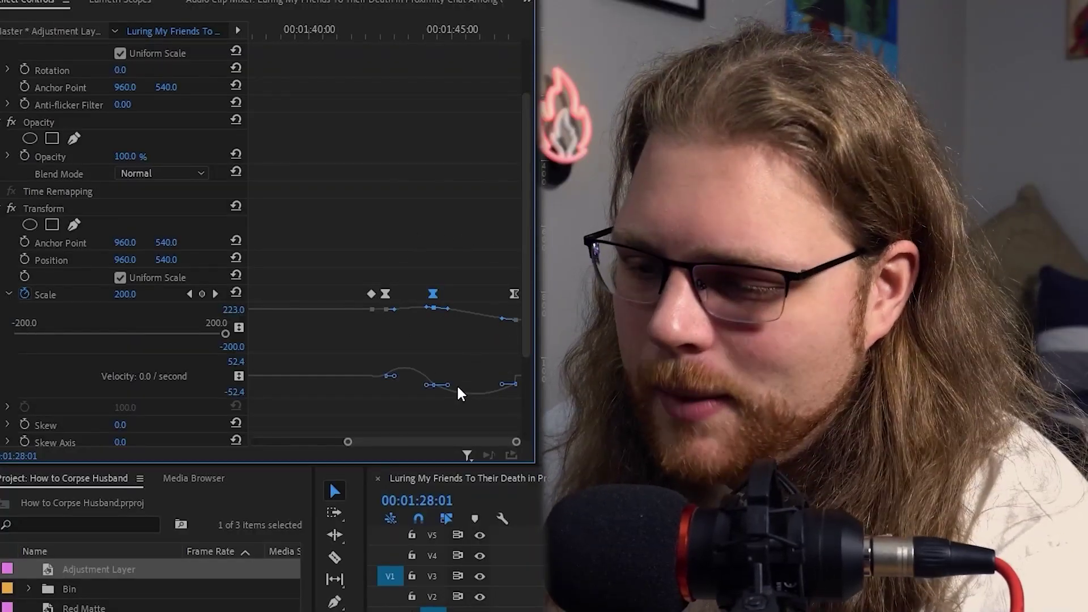
drag(448, 384, 495, 382)
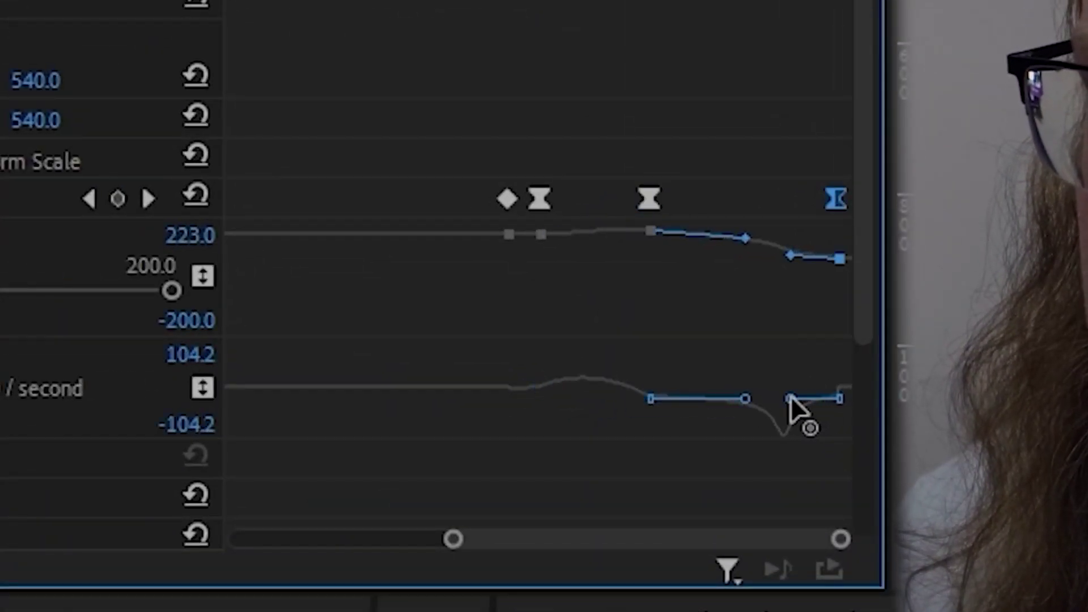
drag(782, 404, 782, 402)
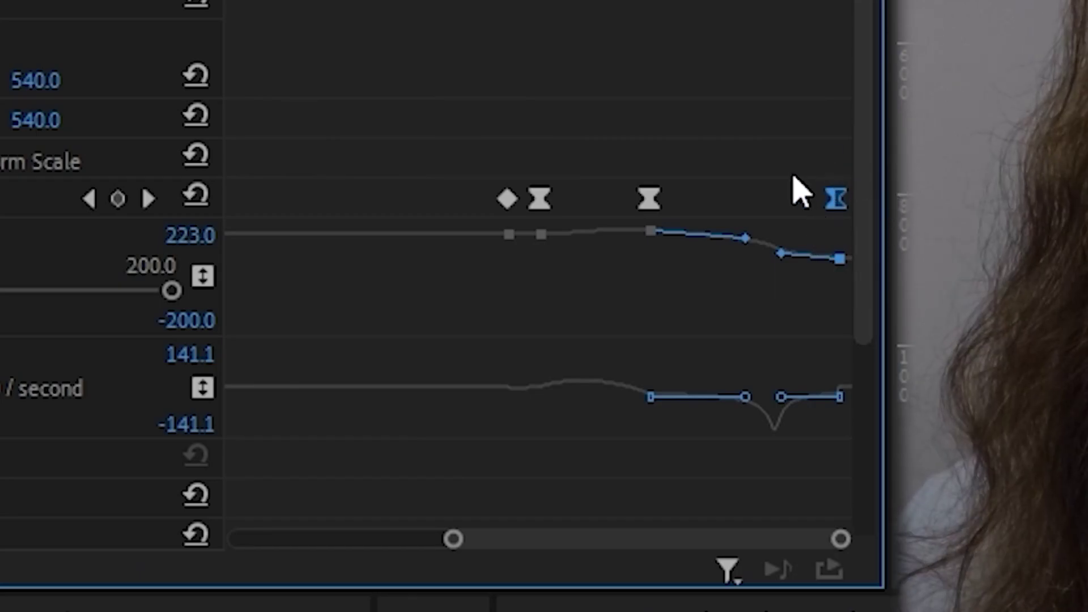